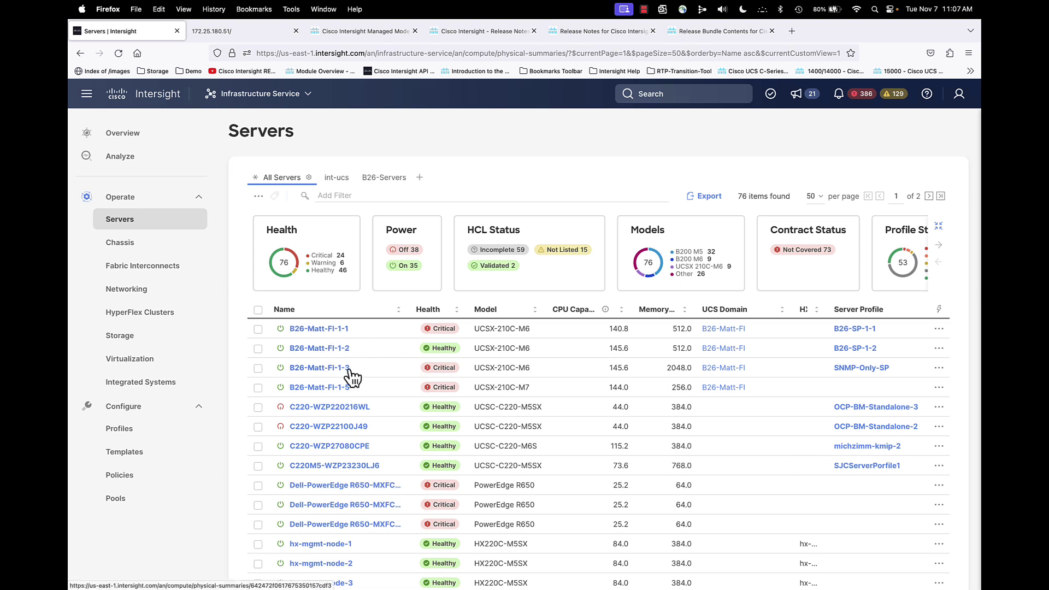
Try to start a firmware upgrade for servers B26-Matt-FI-1-1 and B26-Matt-FI-1-5 together.
click(258, 329)
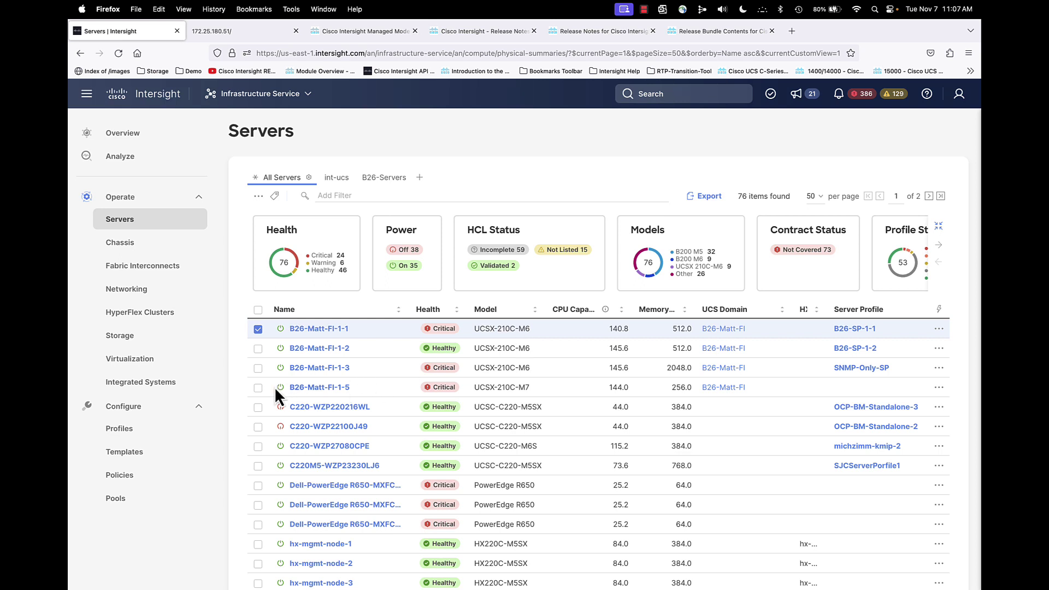
click(258, 388)
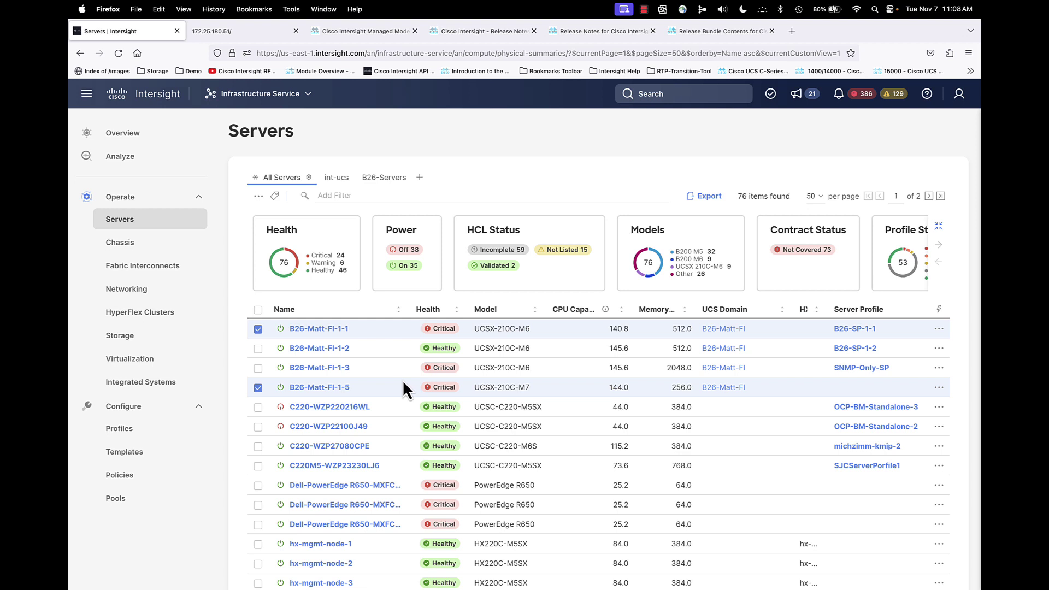
click(259, 198)
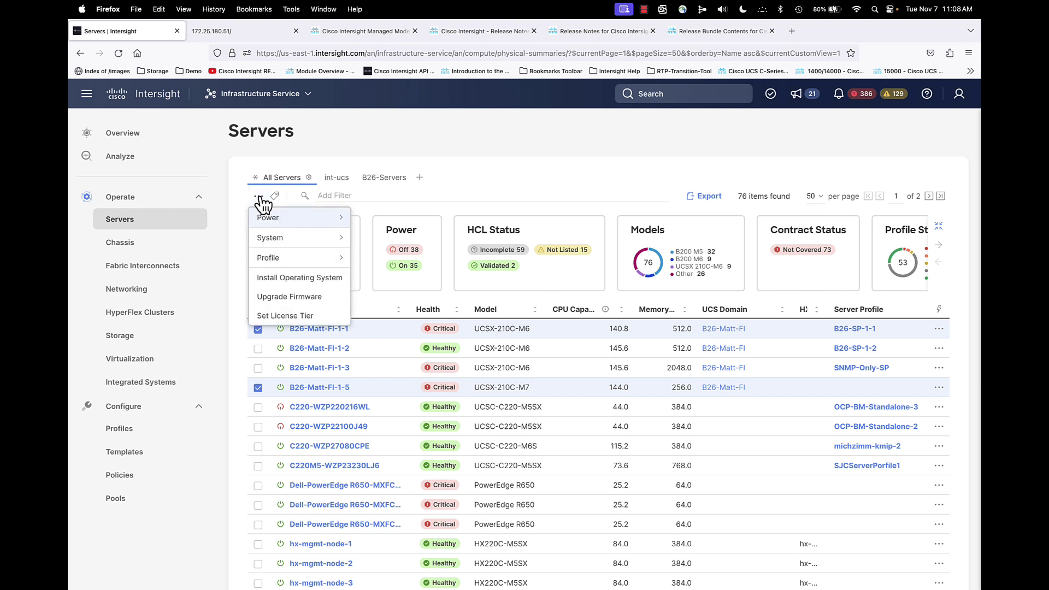
click(291, 298)
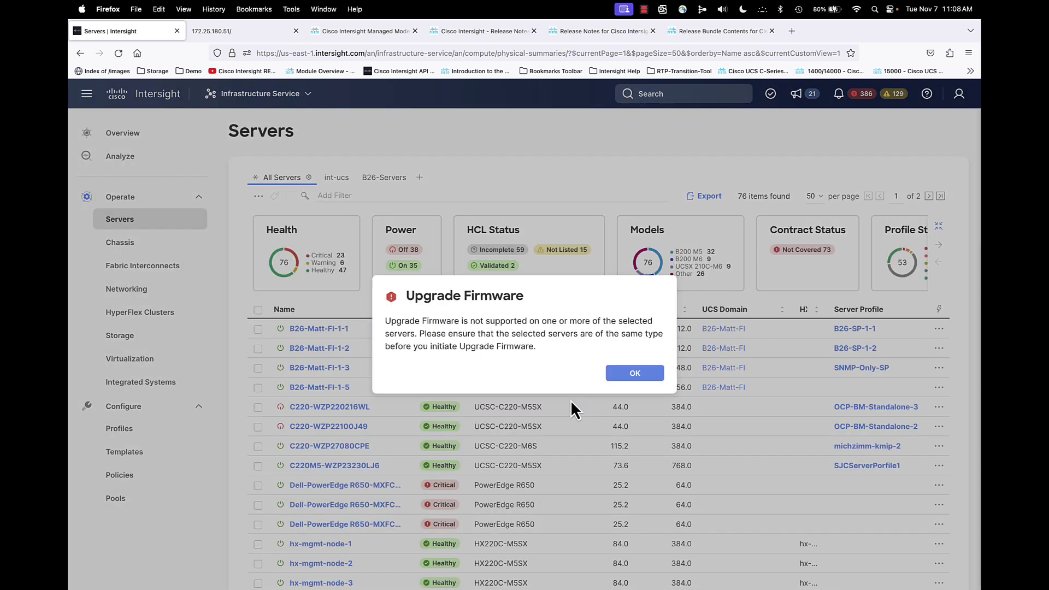
click(631, 377)
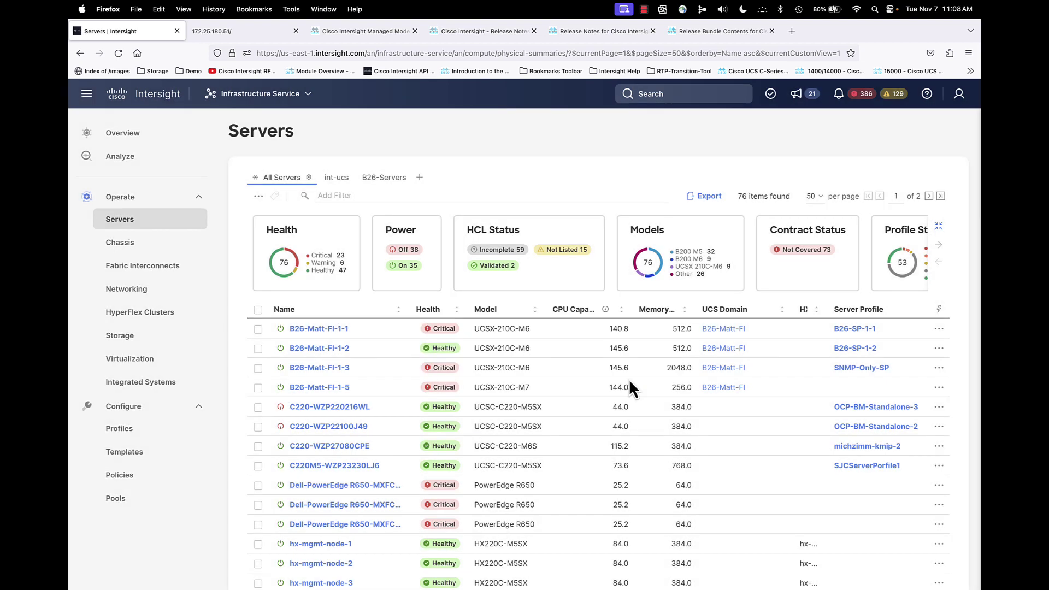
Start a firmware upgrade for servers B26-Matt-FI-1-1 and B26-Matt-FI-1-2, review the server selection, and cancel it.
click(258, 329)
click(258, 349)
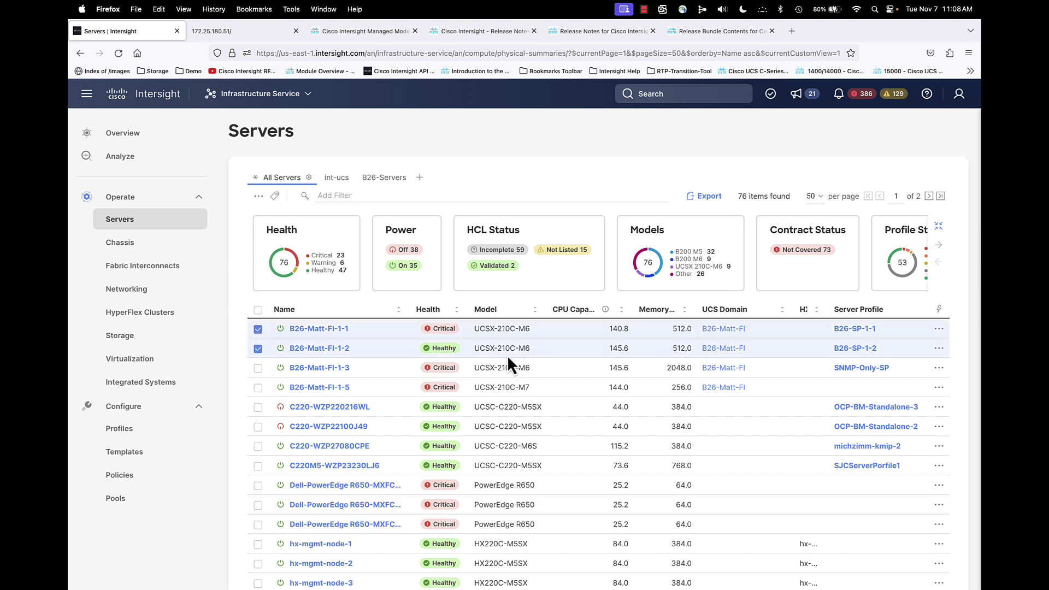
click(258, 196)
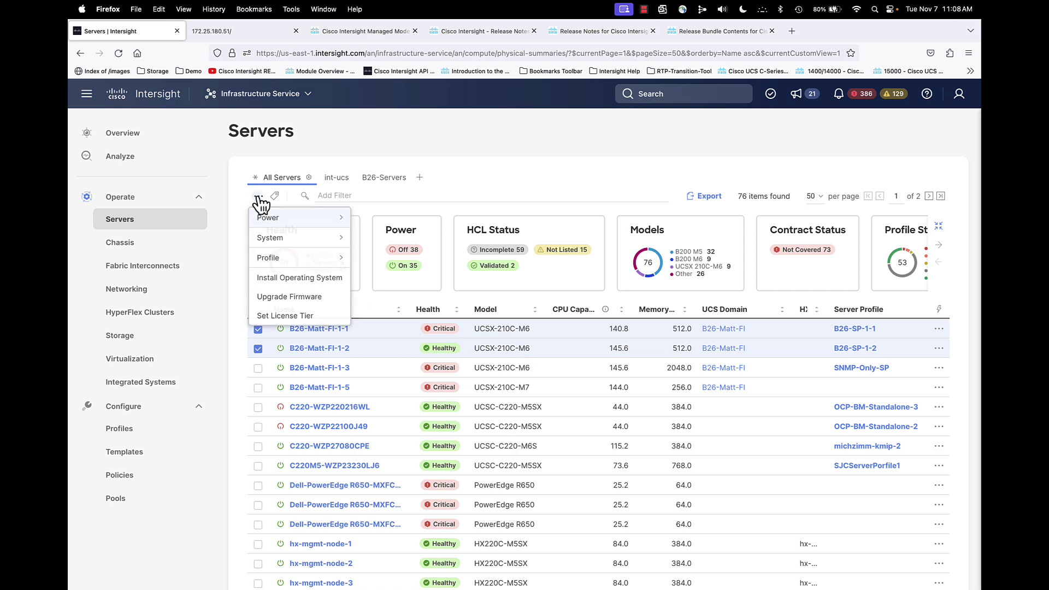
click(285, 297)
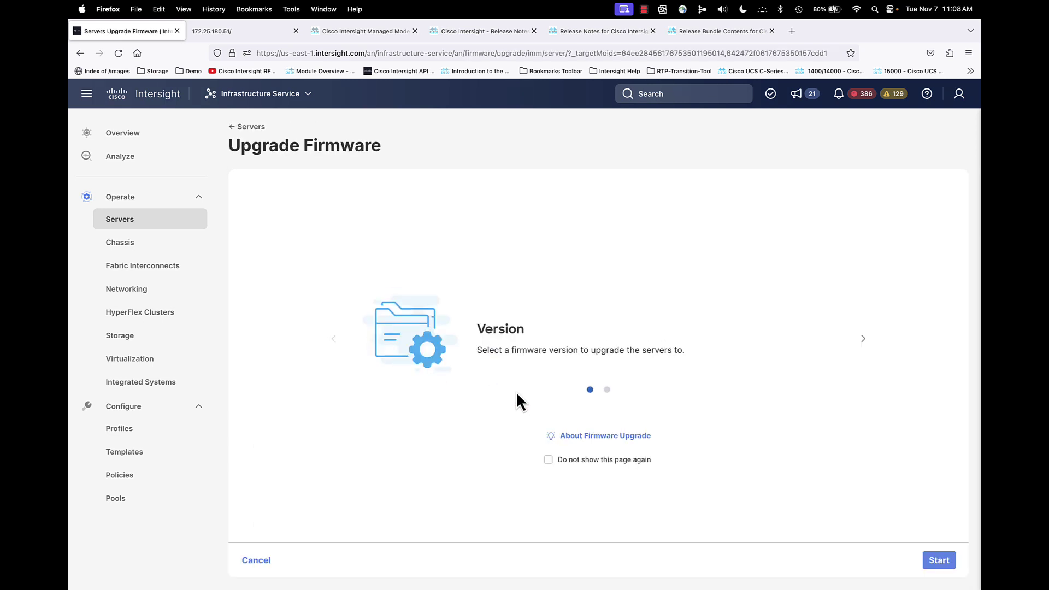
click(940, 561)
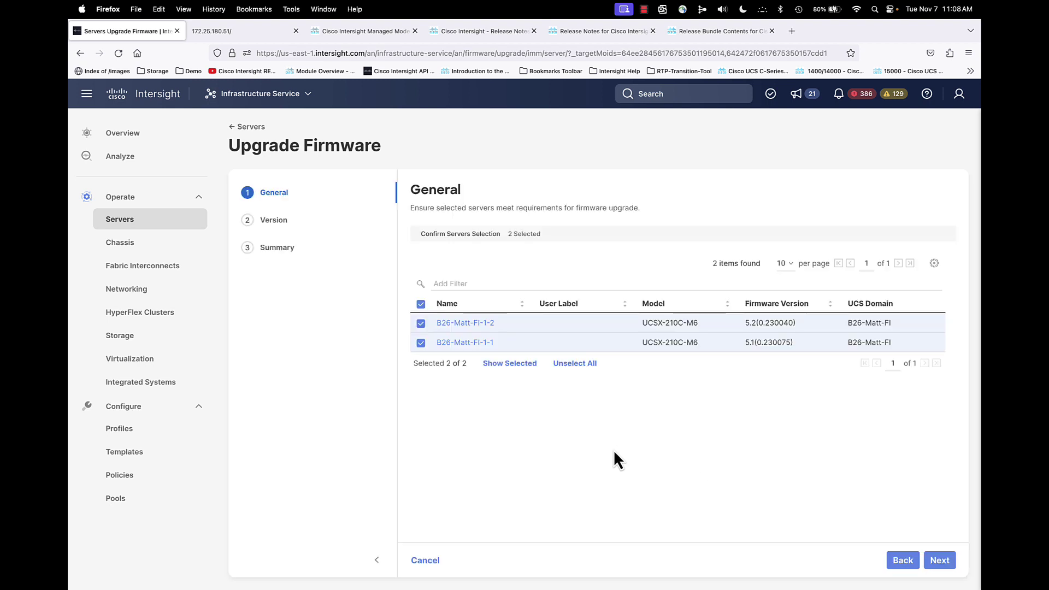
click(423, 561)
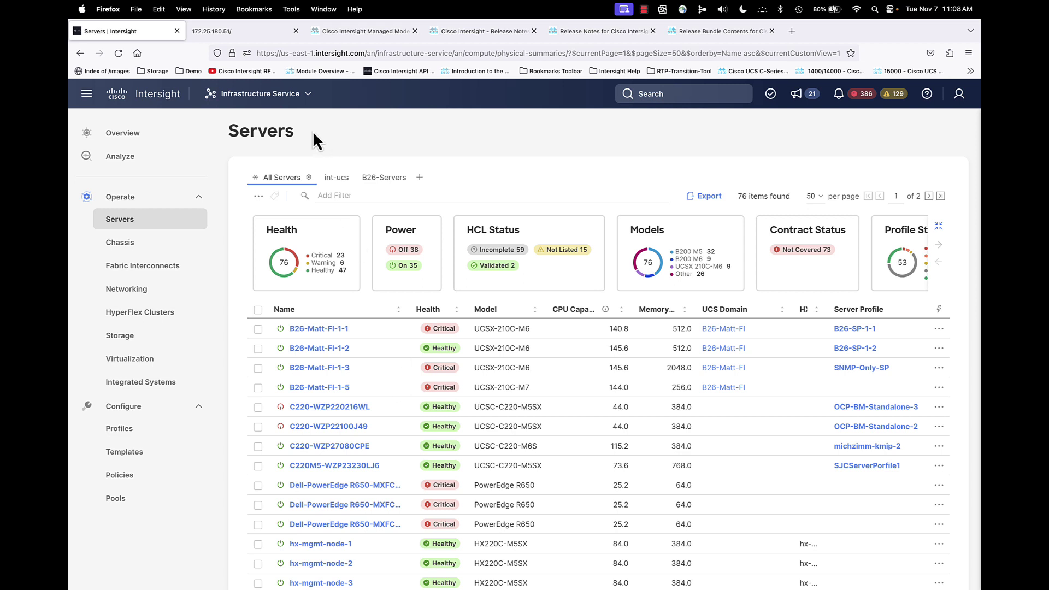
Look through the actions offered for server B26-Matt-FI-1-2 and the bulk actions of the server list.
click(942, 353)
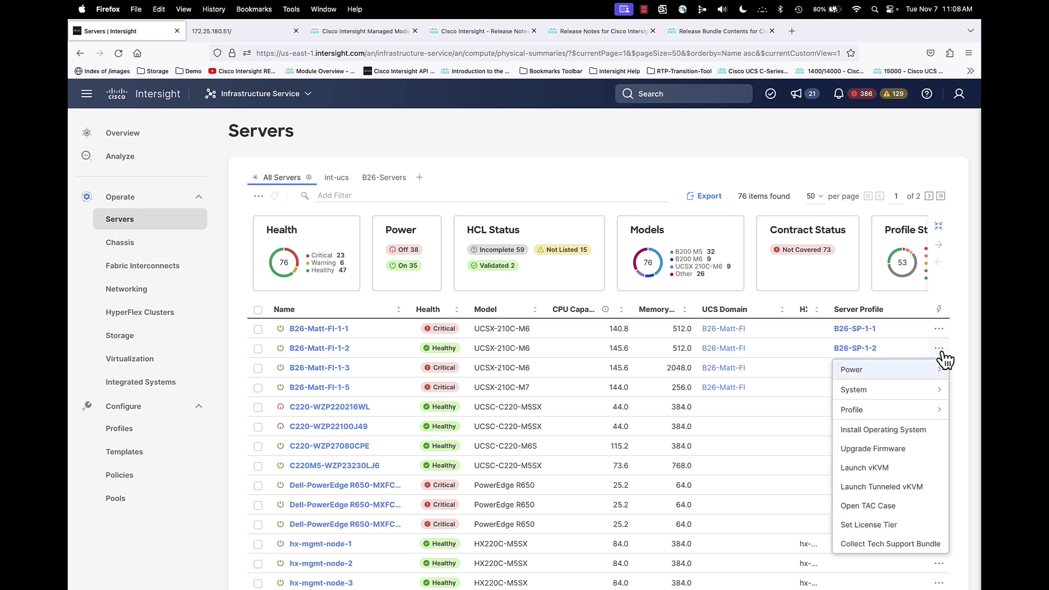
click(943, 356)
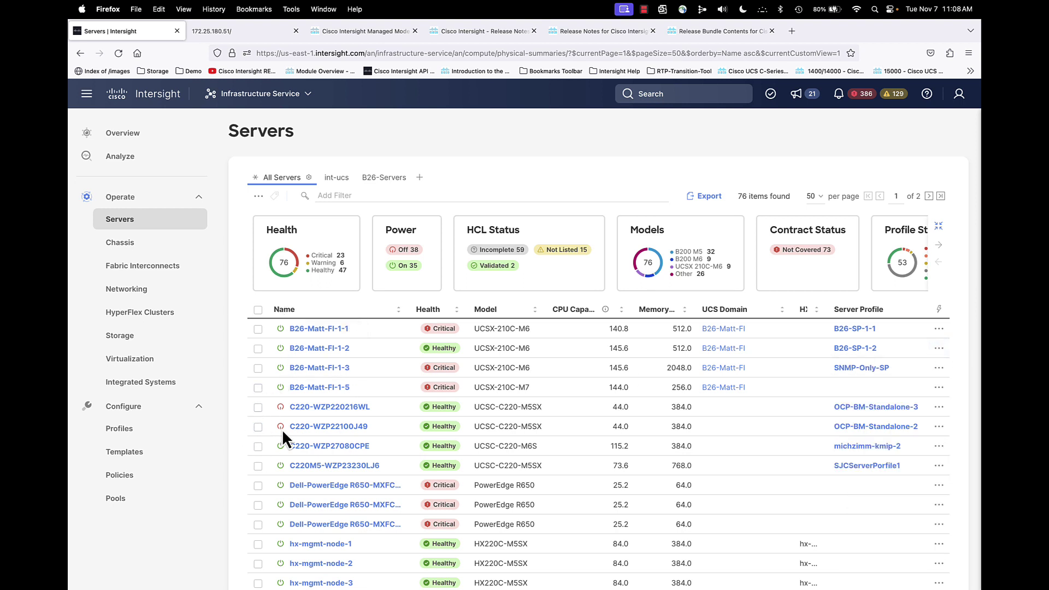
click(941, 350)
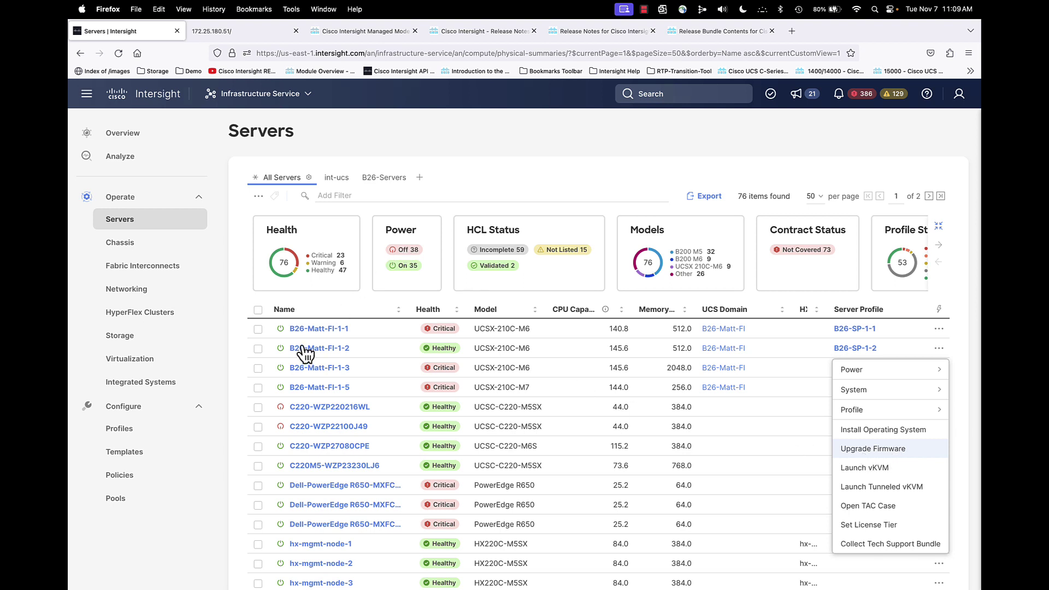
click(237, 334)
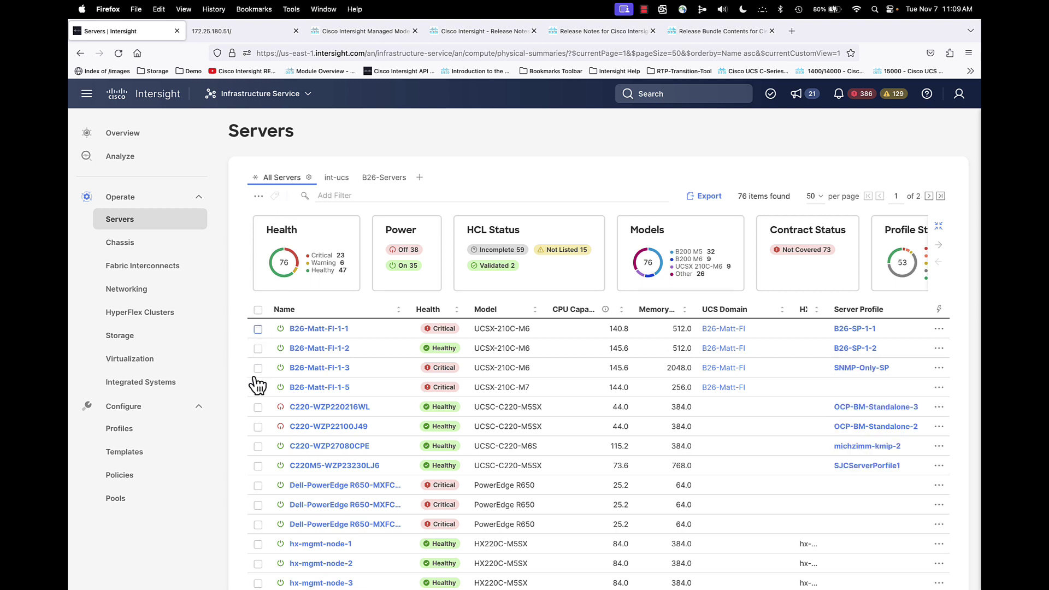
click(260, 196)
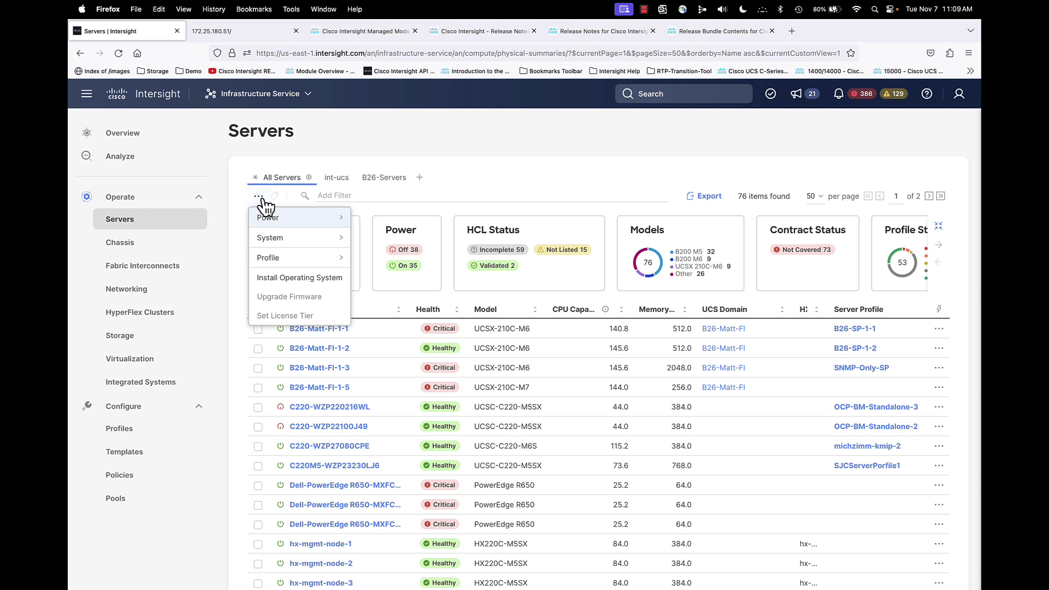
click(541, 167)
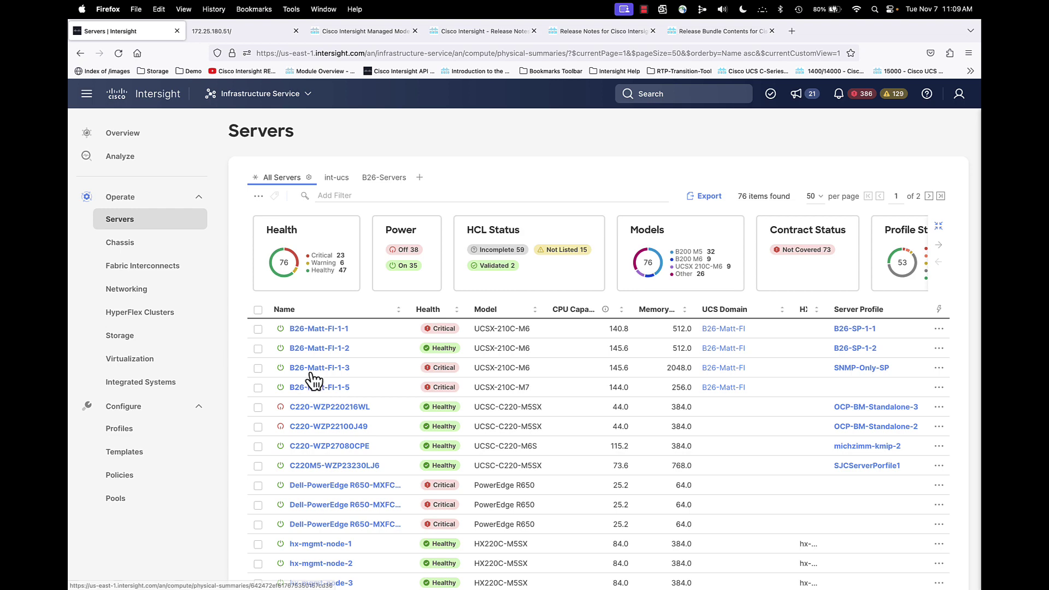
Open the details of fabric interconnect B26-Matt-FI FI-A to check its firmware bundle version.
click(138, 276)
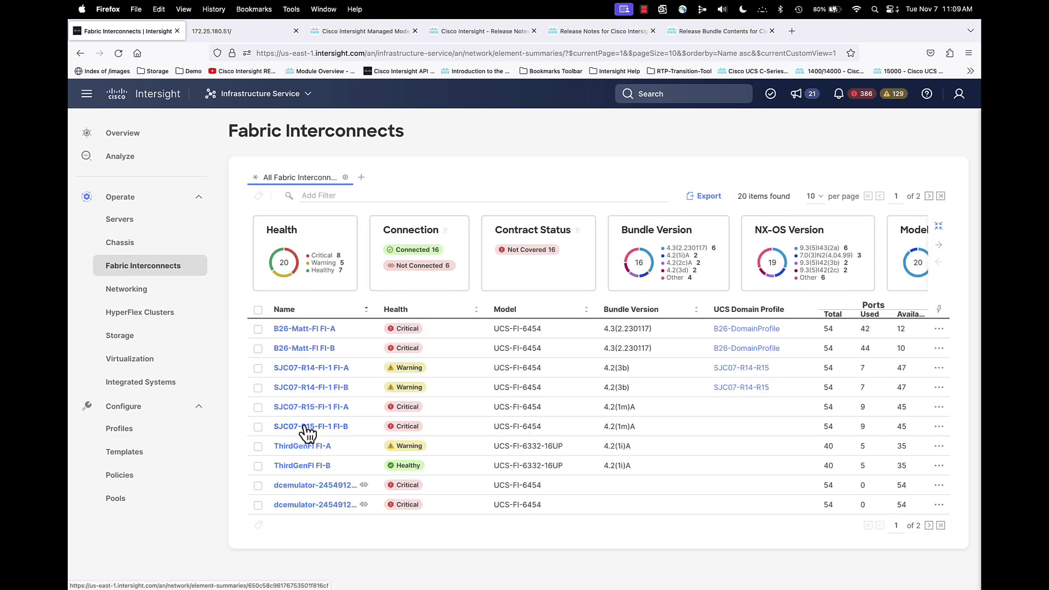
click(302, 330)
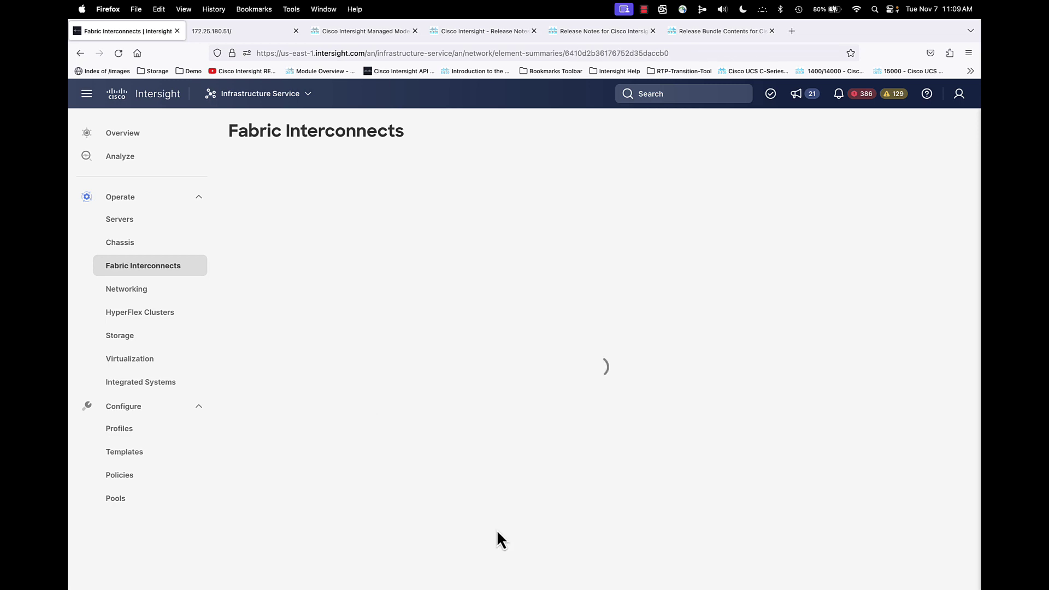
scroll(342, 470, down, 5)
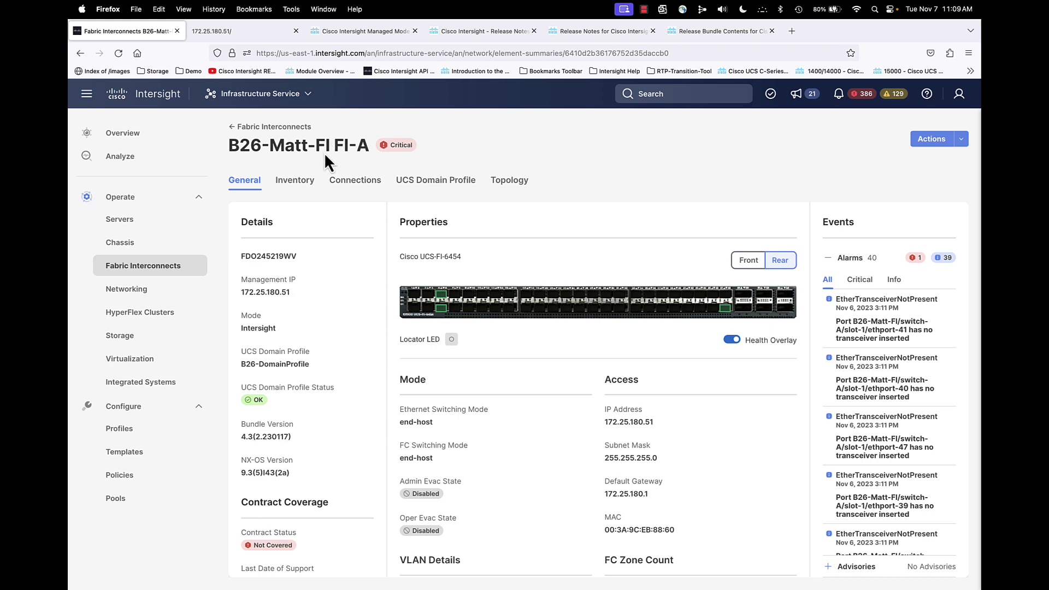
Switch to the Intersight Infrastructure Firmware Release 4.3 release notes and check which releases can be selected.
click(369, 34)
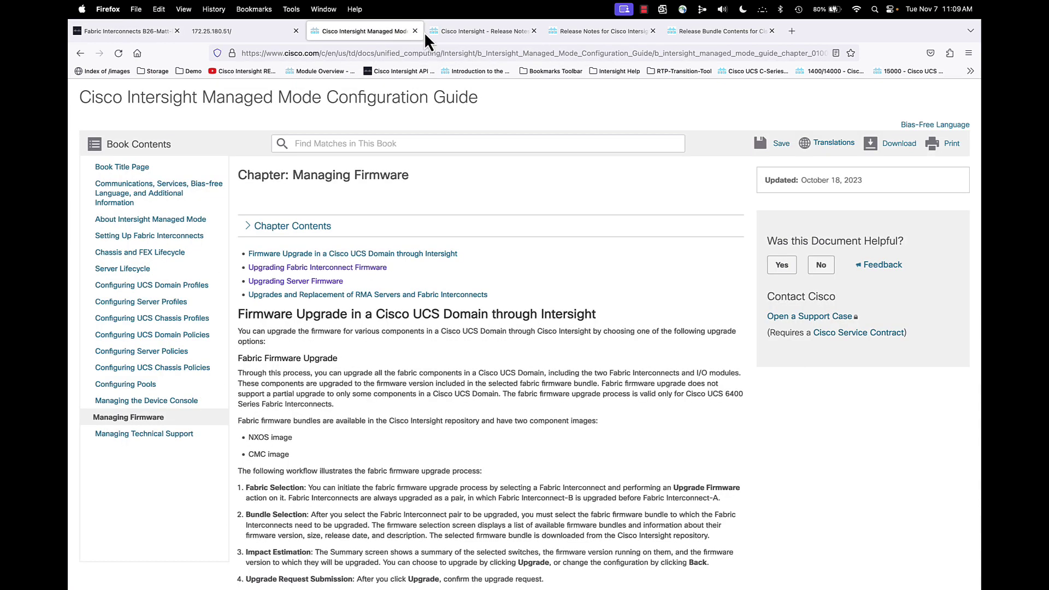
click(464, 32)
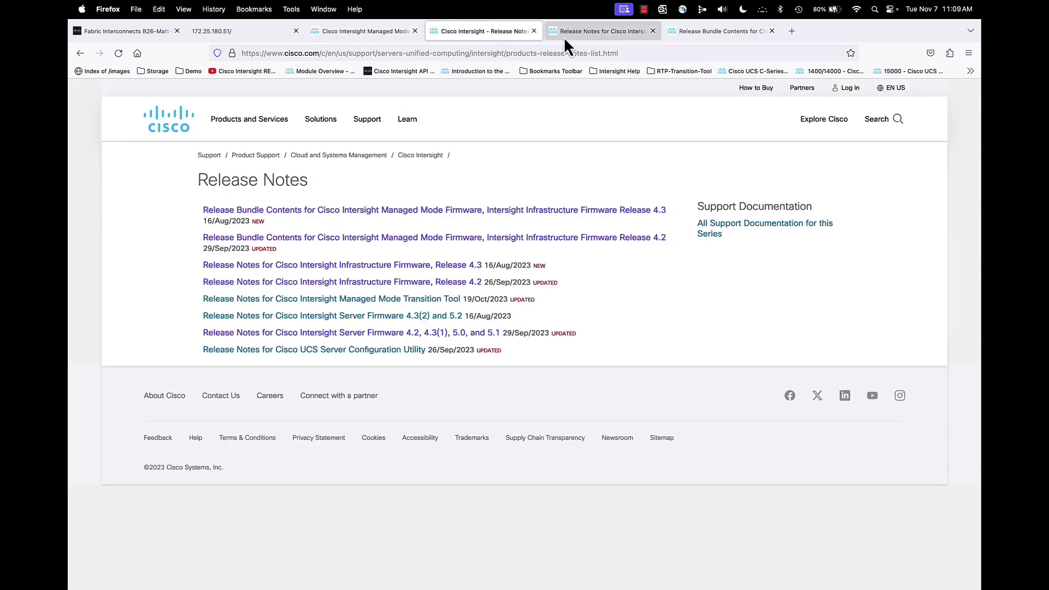
click(579, 42)
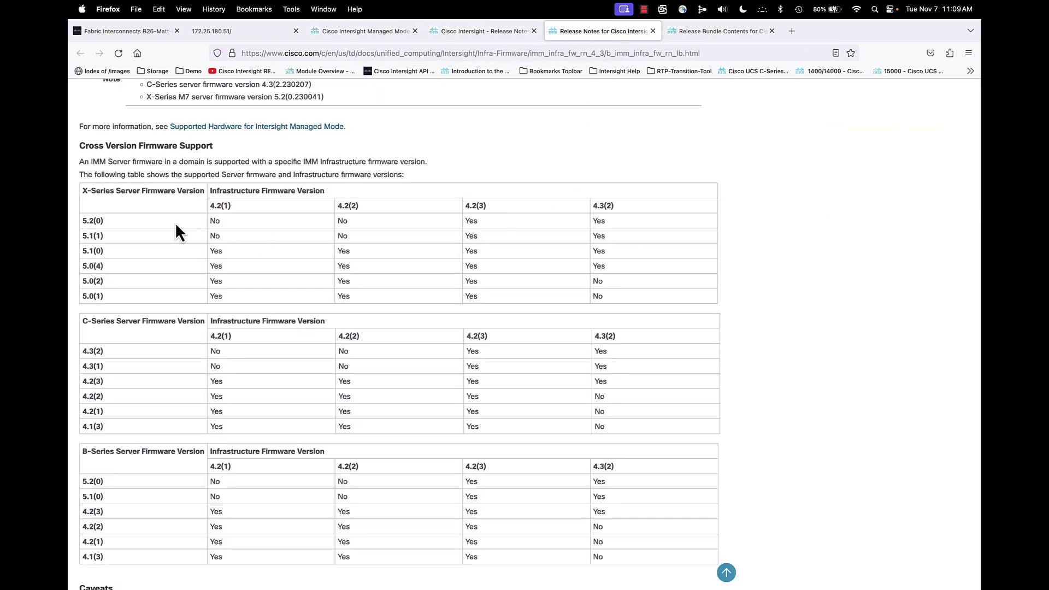
scroll(175, 222, up, 20)
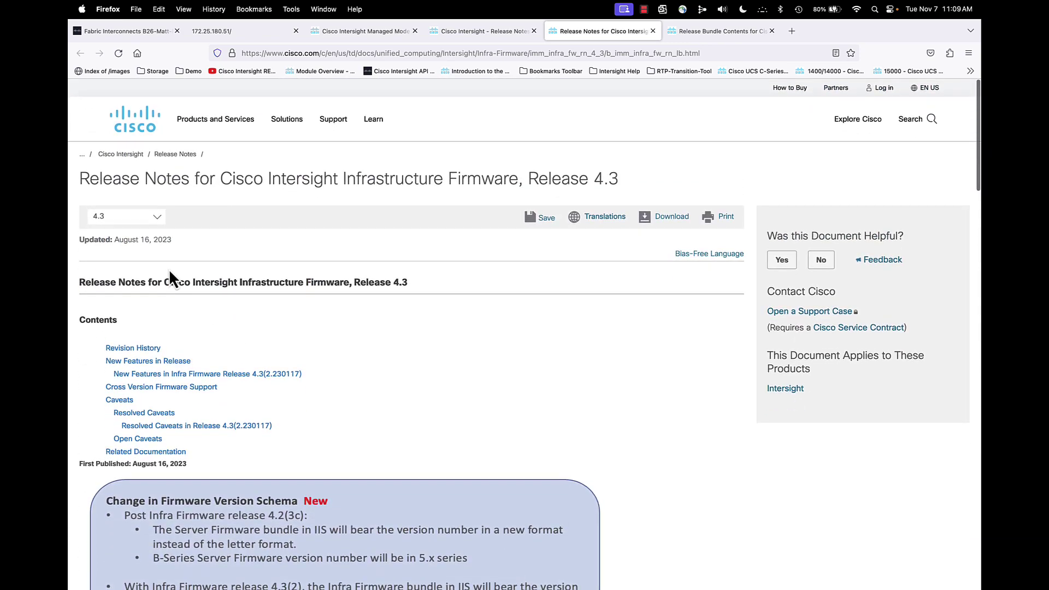
click(158, 219)
click(159, 218)
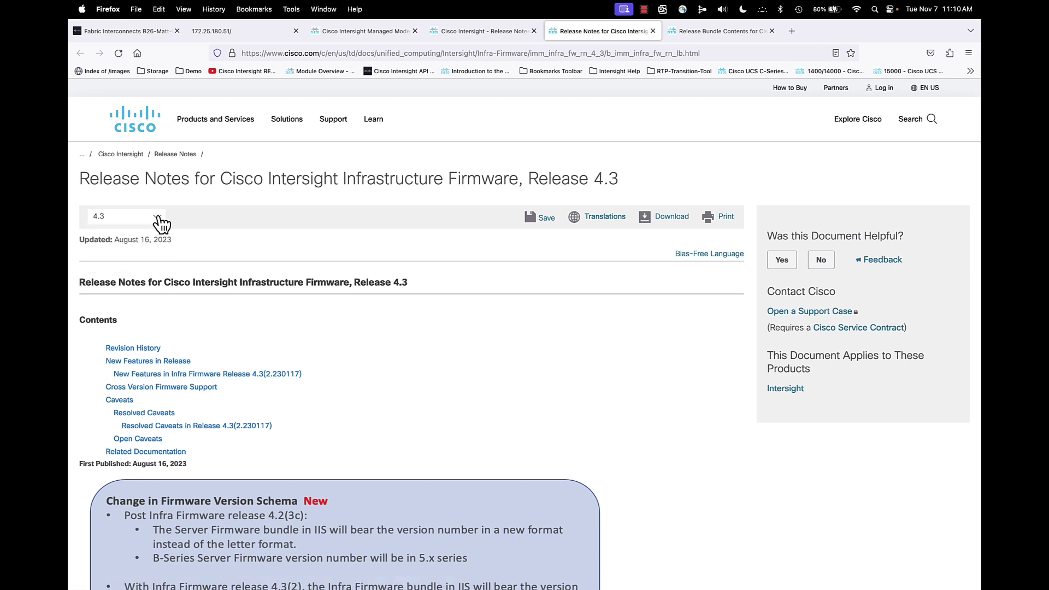
click(158, 218)
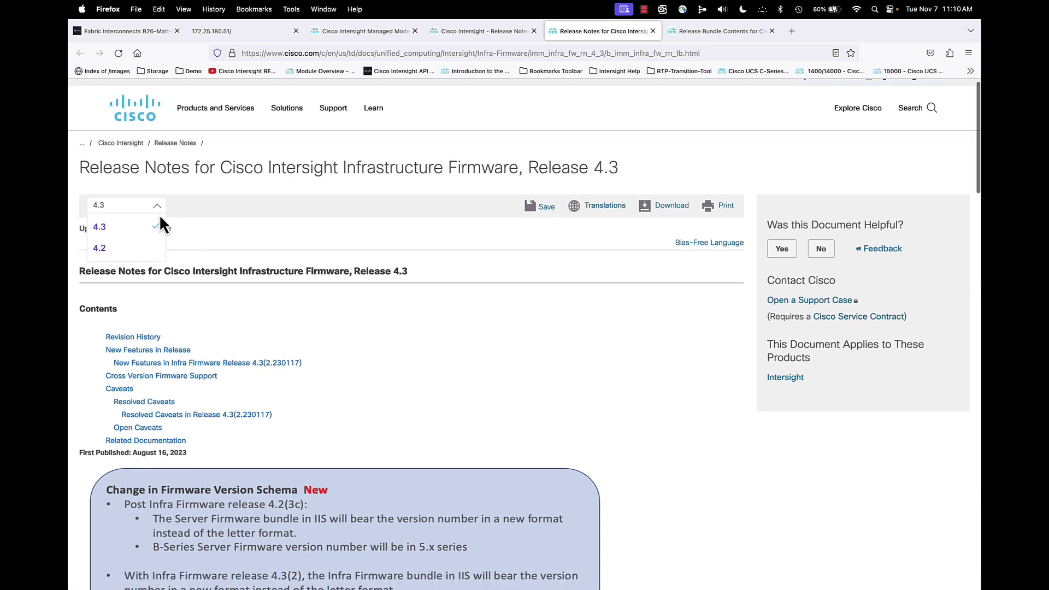
click(156, 215)
Read the firmware version schema change and the new features in the Release 4.3 release notes.
scroll(285, 311, down, 4)
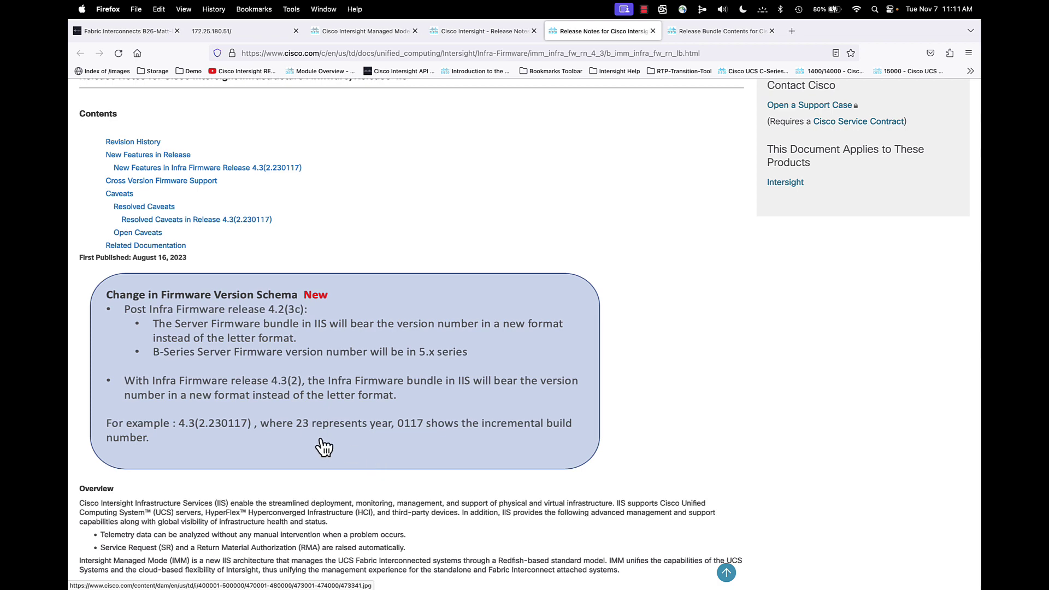
scroll(324, 447, down, 5)
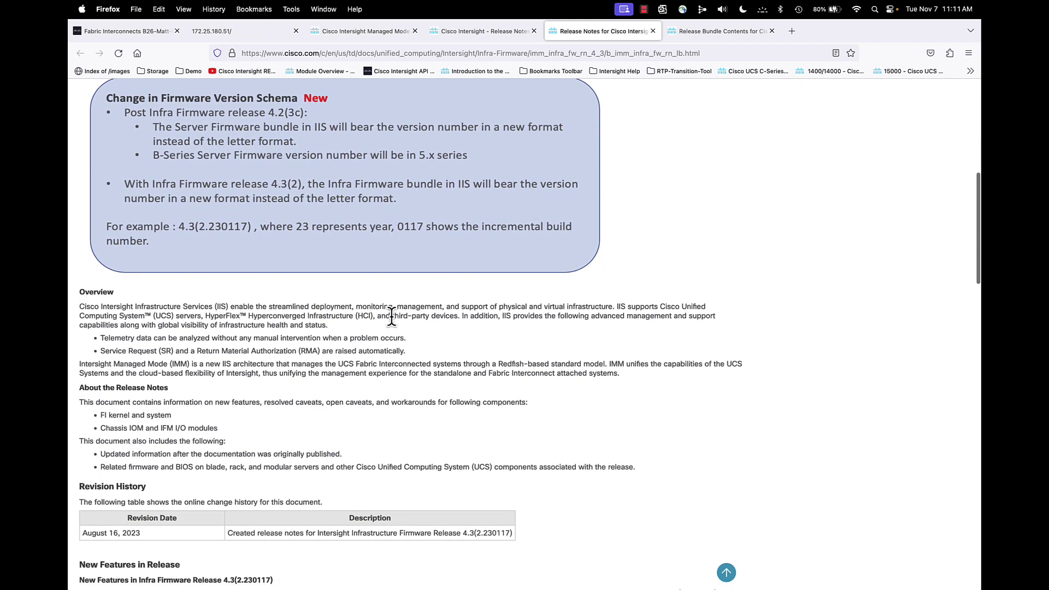
scroll(391, 316, down, 10)
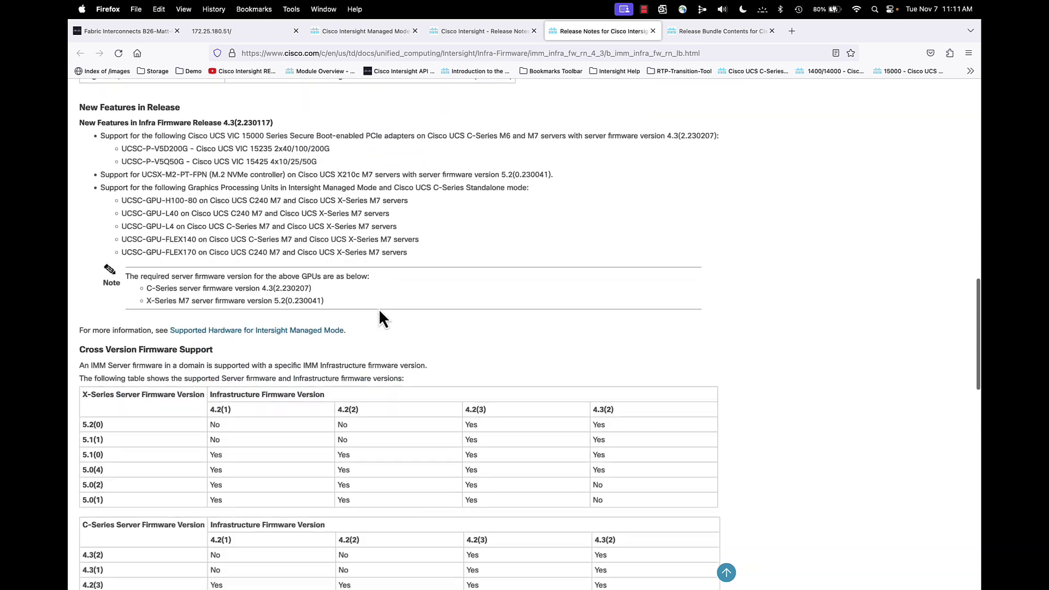
Examine the Cross Version Firmware Support tables, highlighting the X-Series server firmware rows 5.2(0) through 5.0(4) for infrastructure version 4.3(2).
scroll(381, 317, down, 5)
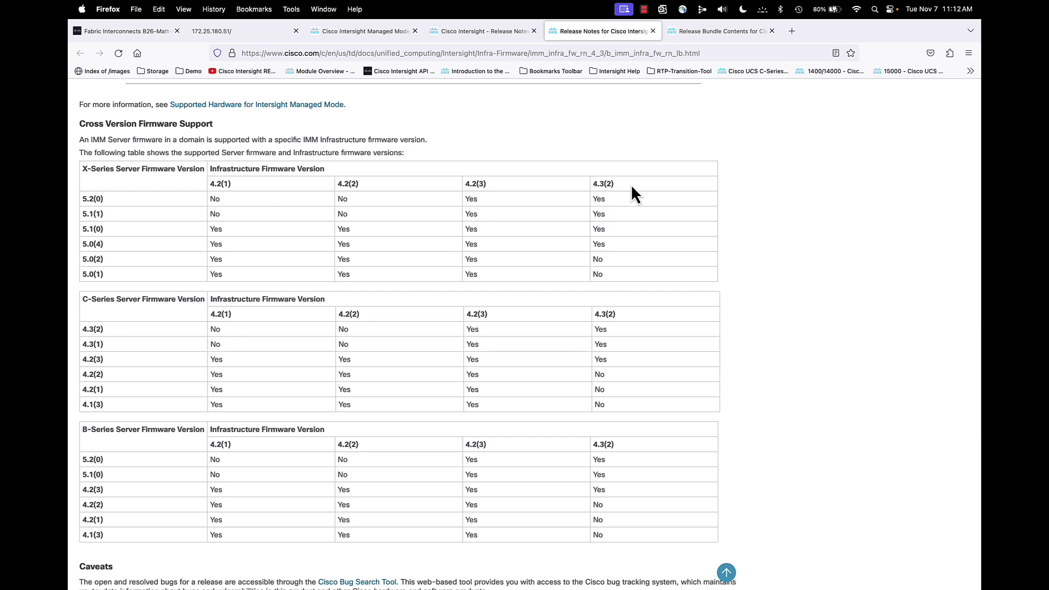
drag(629, 185, 591, 183)
click(600, 244)
drag(493, 244, 206, 250)
drag(91, 243, 77, 197)
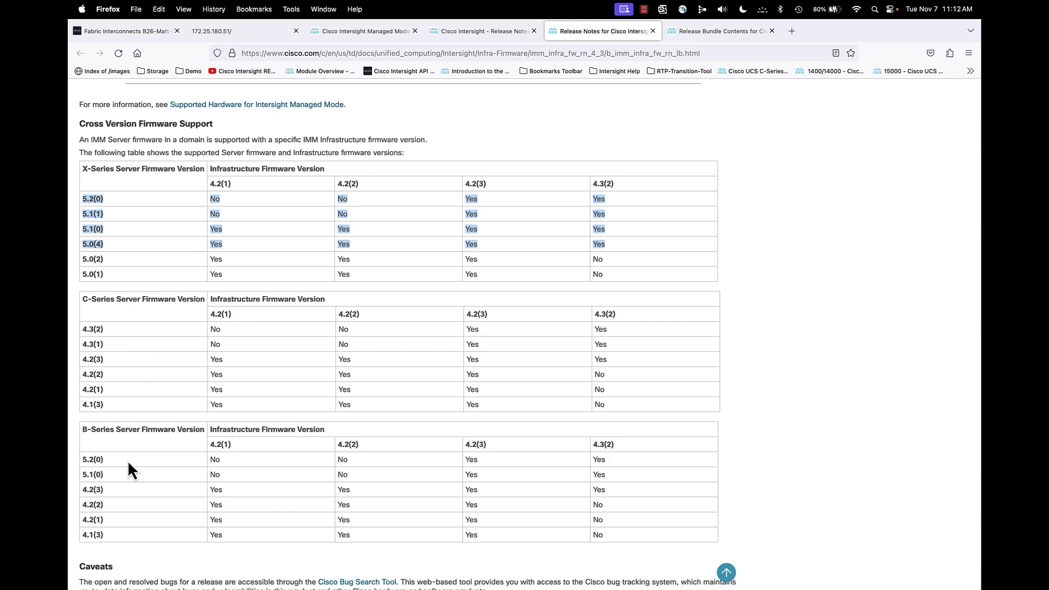
scroll(129, 465, down, 5)
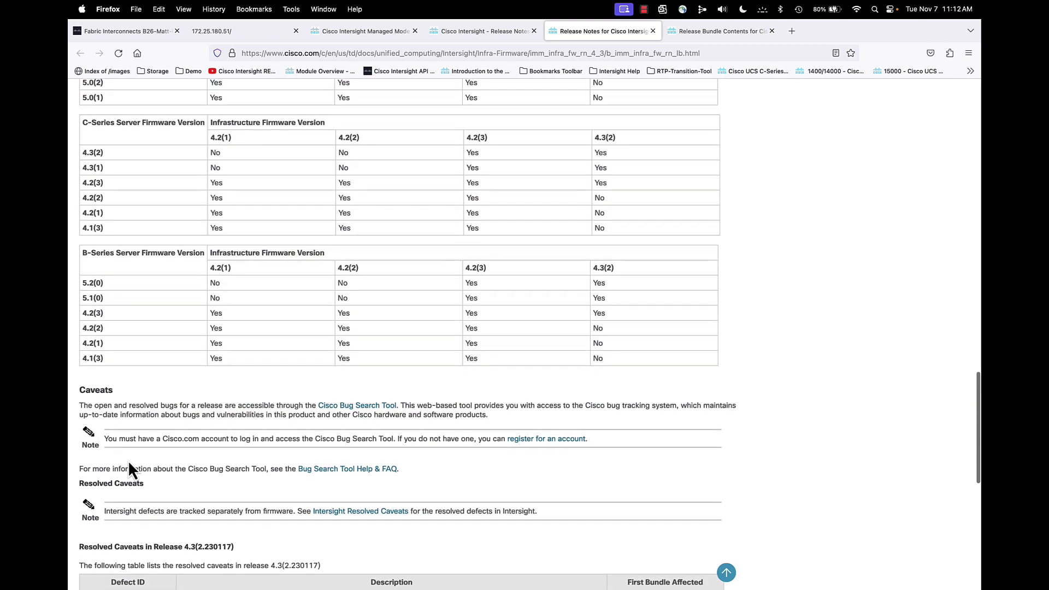
scroll(128, 460, up, 7)
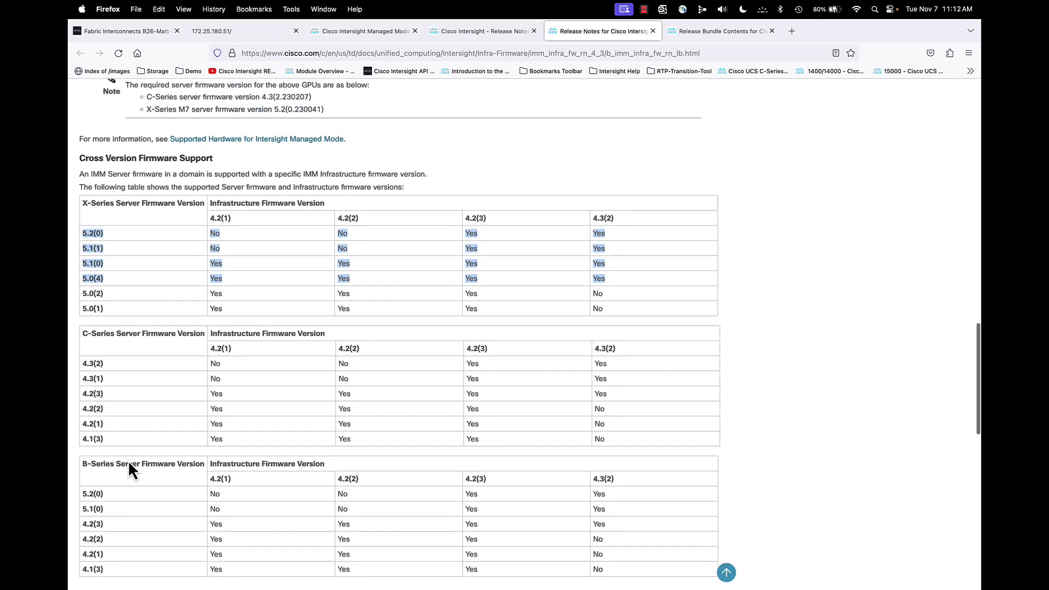
Switch to the Release Bundle Contents document for Infrastructure Firmware Release 4.3 and find its Cross Version Firmware Support tables.
click(485, 34)
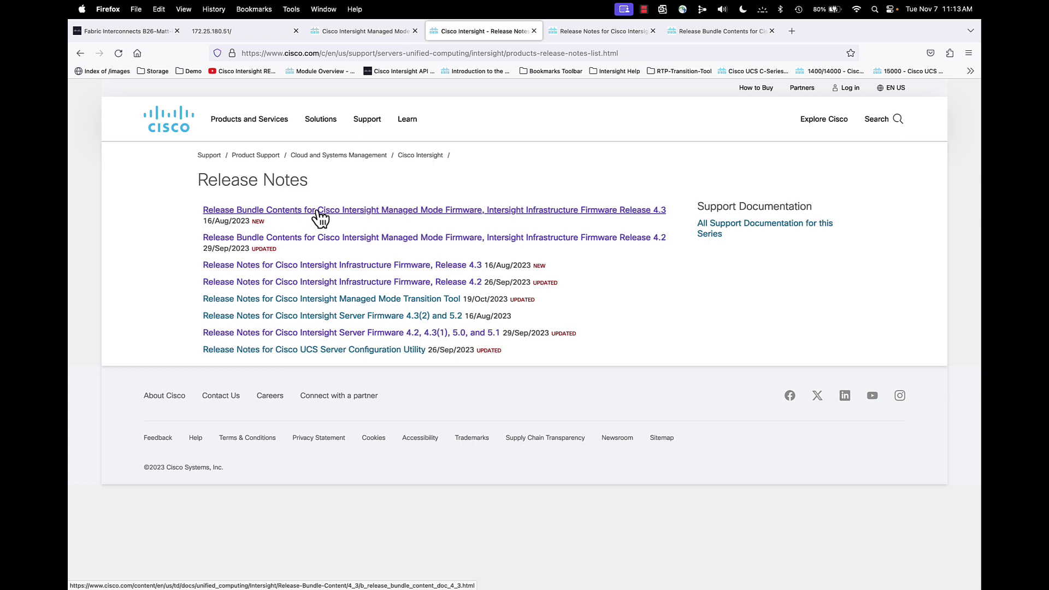
click(724, 34)
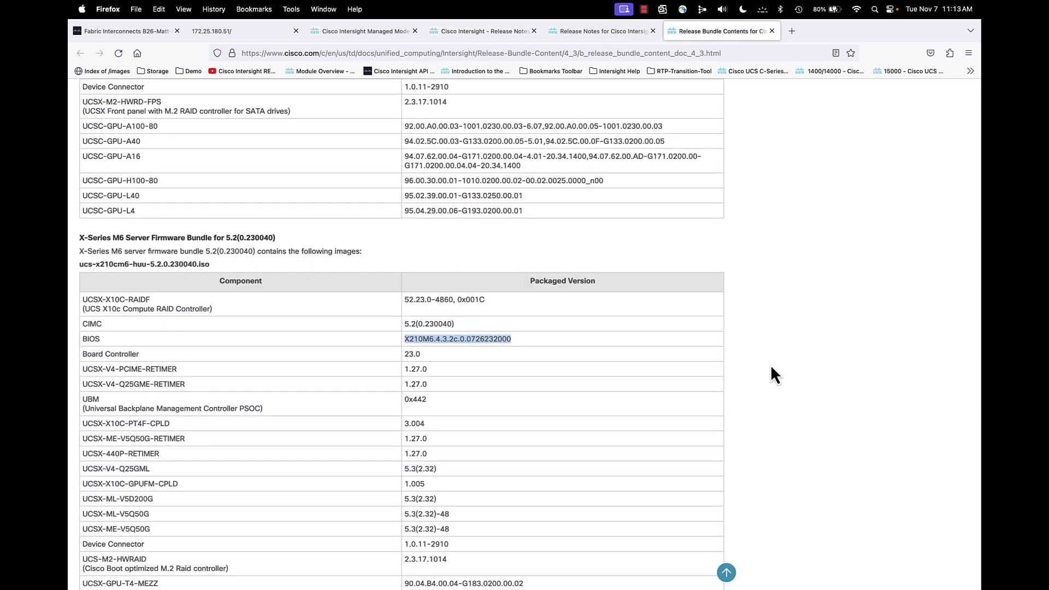
scroll(571, 349, up, 5)
scroll(572, 356, up, 20)
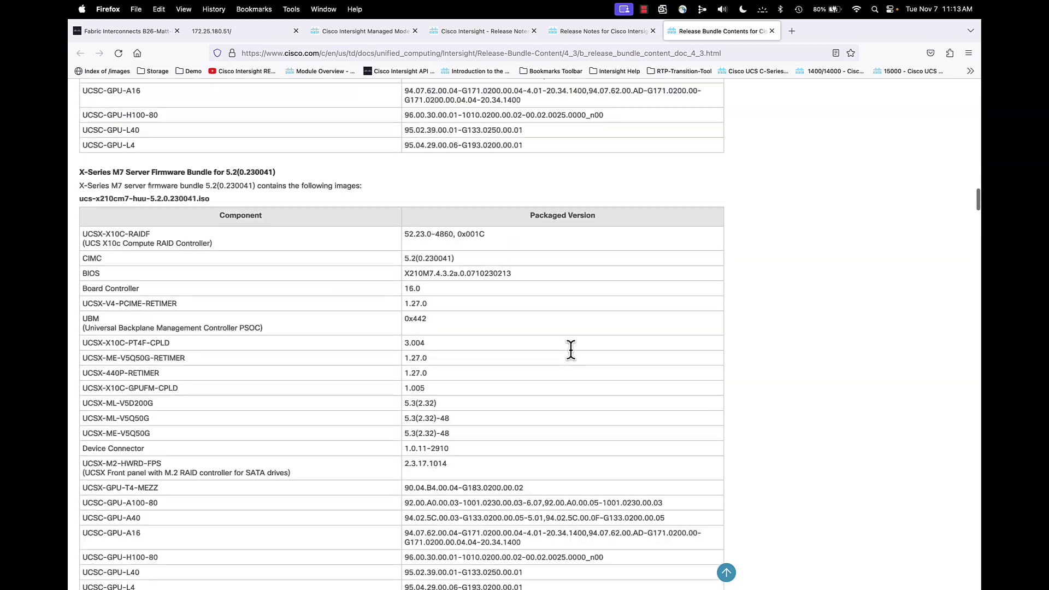
scroll(573, 358, up, 10)
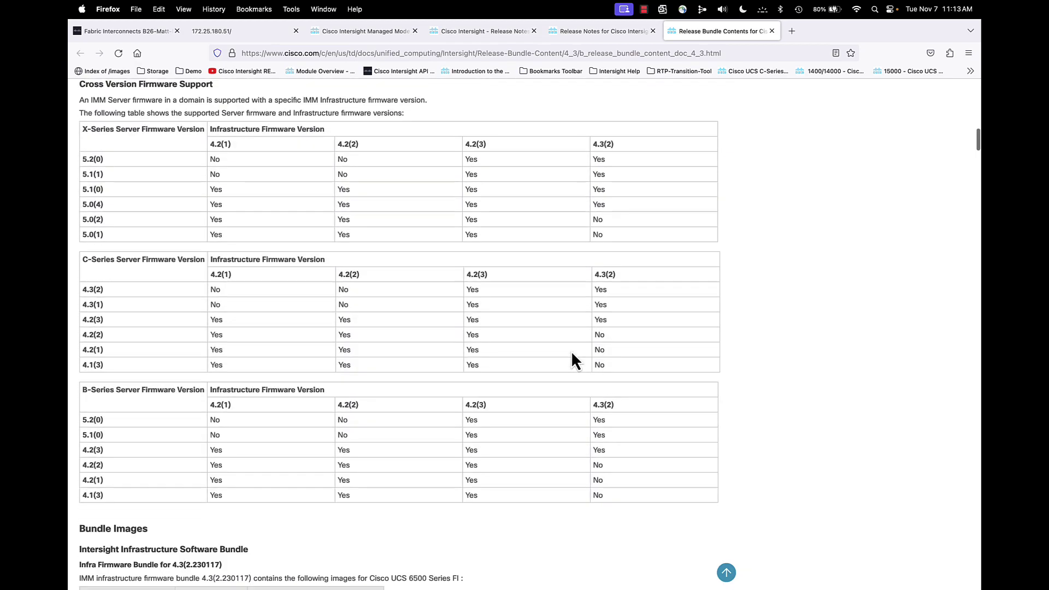
Review the Bundle Images tables from the 4.3(2.230117) infrastructure bundle to the X-Series M6 server bundle 5.2(0.230040), including its BIOS version.
scroll(571, 361, down, 4)
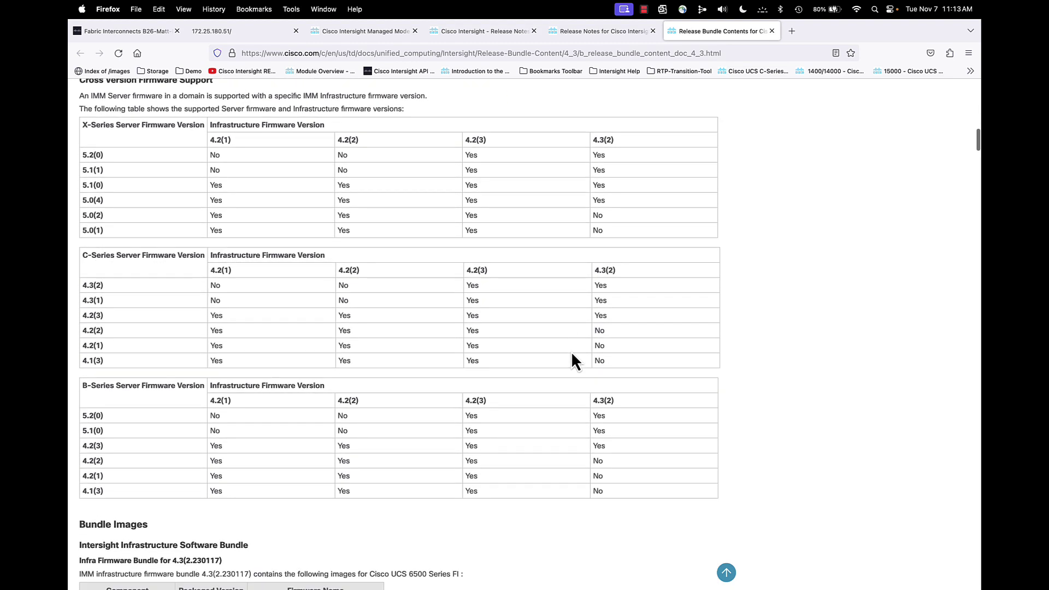
scroll(572, 355, down, 1)
scroll(572, 353, down, 3)
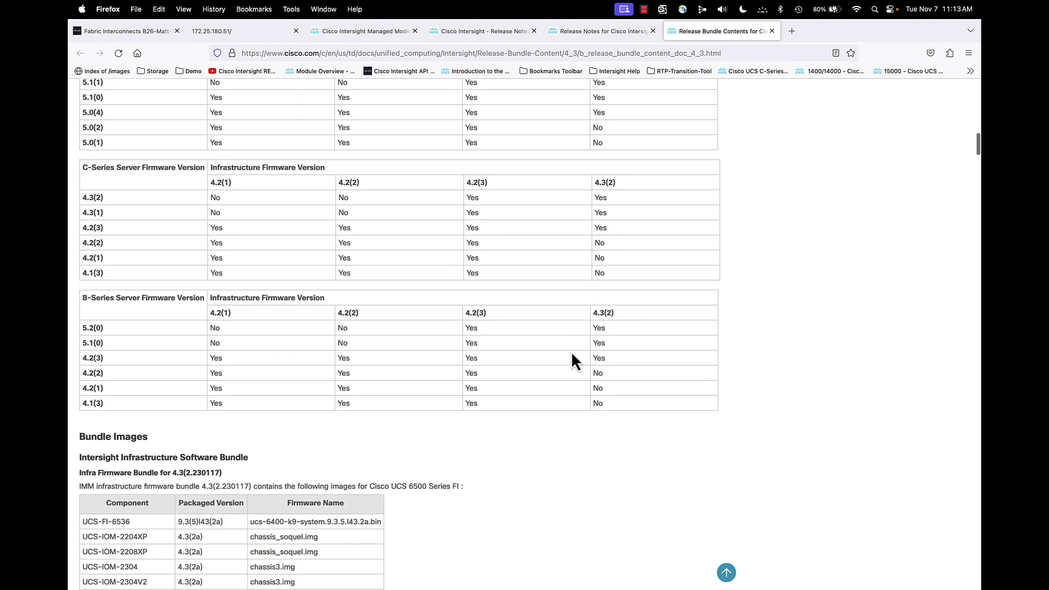
scroll(572, 360, down, 15)
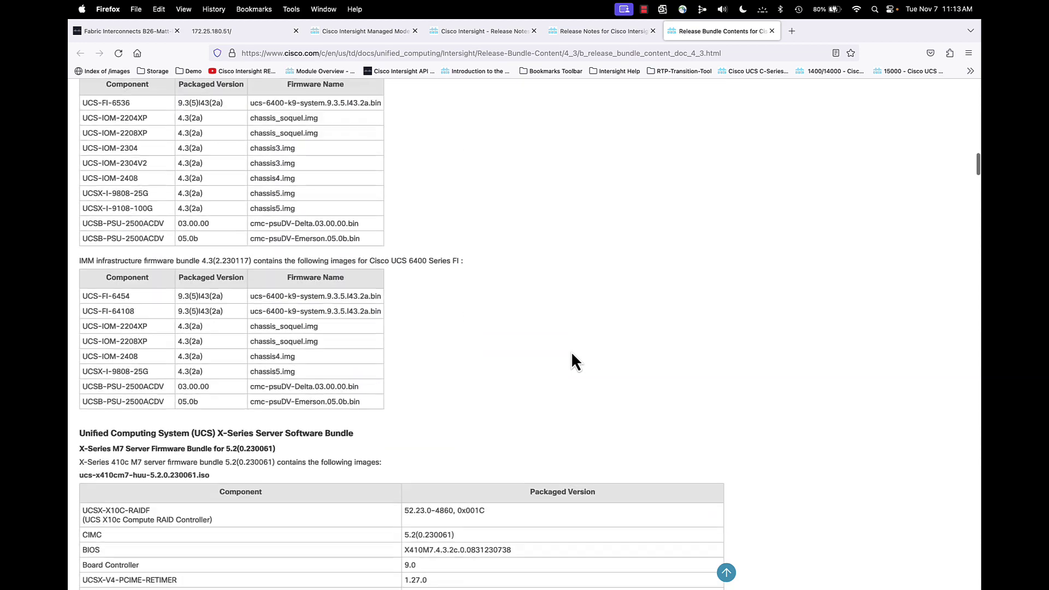
scroll(572, 361, down, 15)
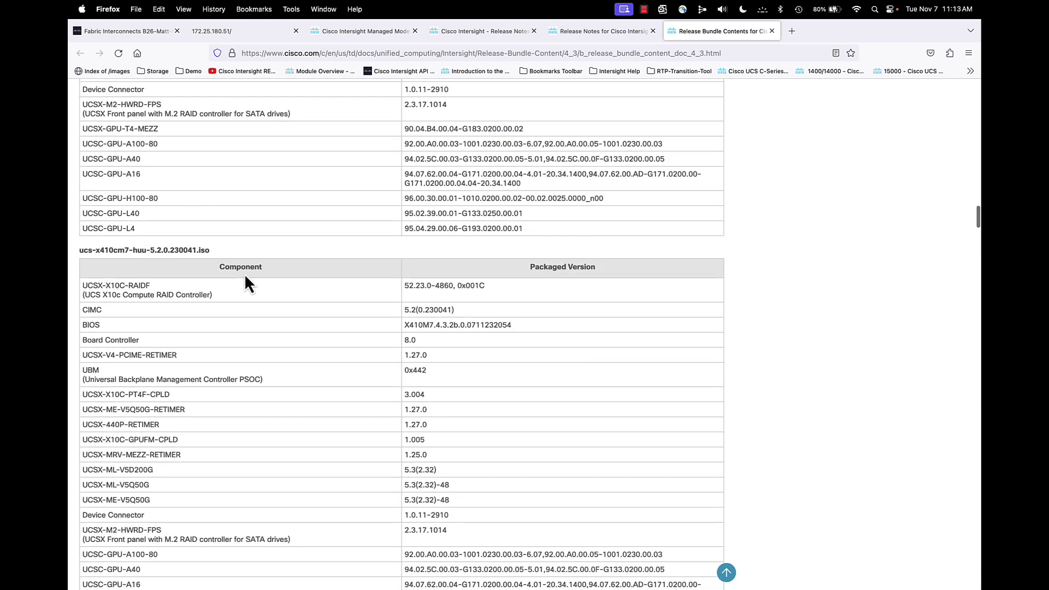
scroll(244, 273, down, 9)
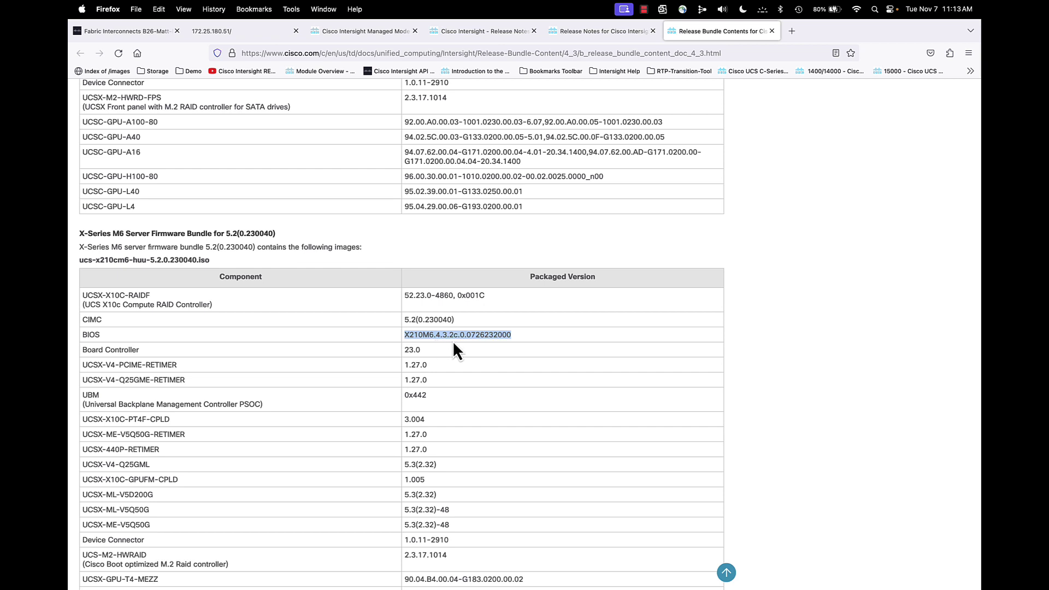
Switch to Intersight and check server B26-Matt-FI-1-2's firmware version and motherboard BIOS version, highlighting the 4.3.2c portion.
click(139, 33)
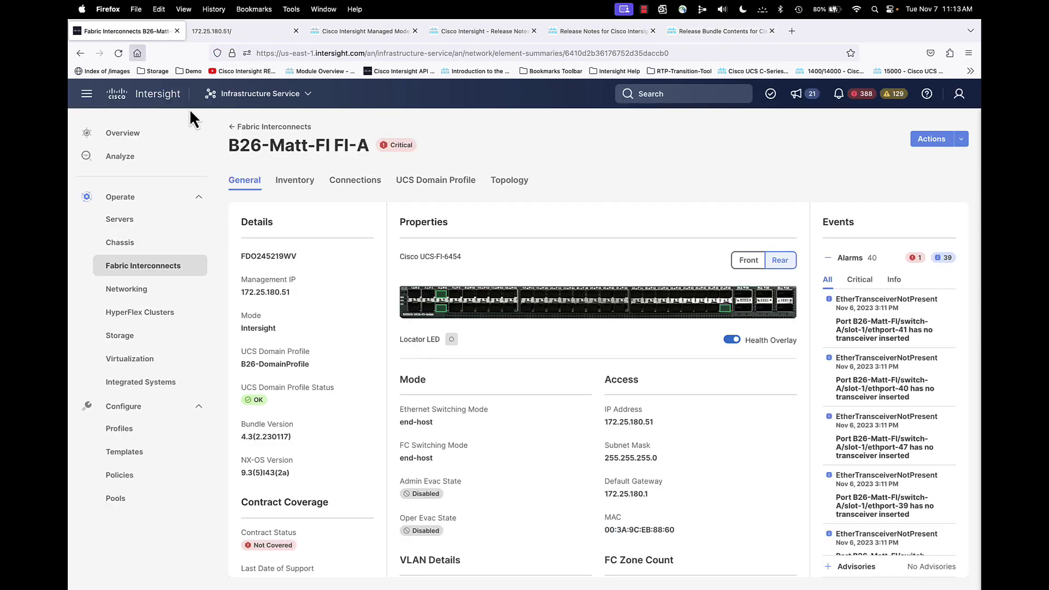
click(123, 219)
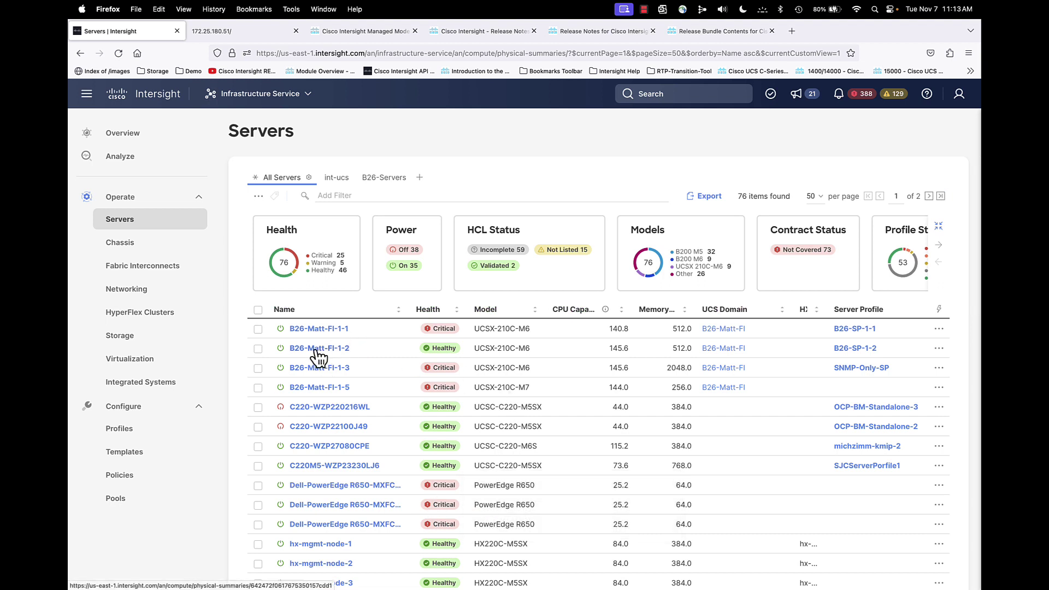
click(317, 350)
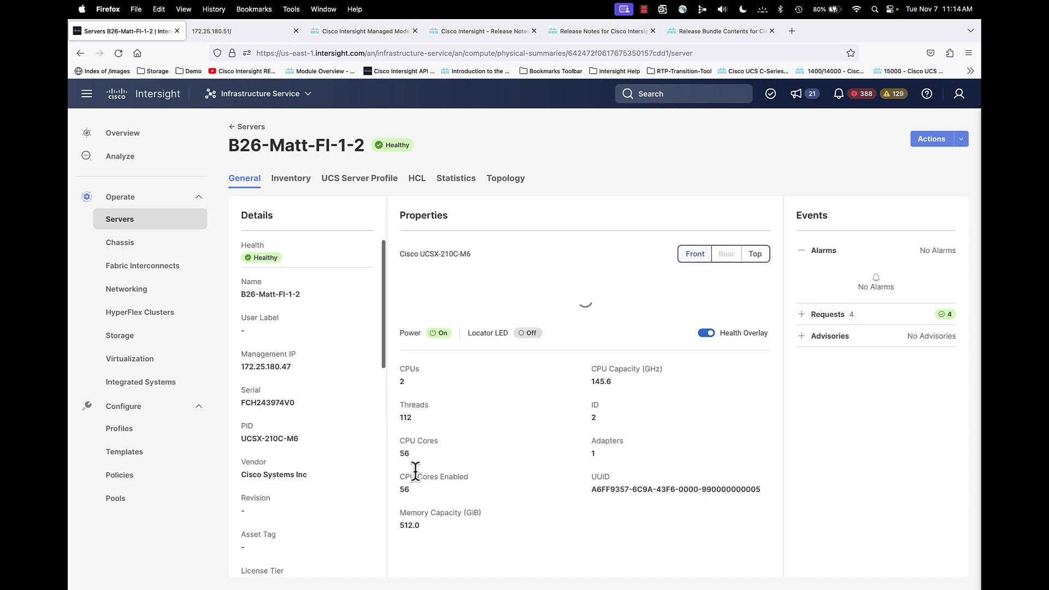
scroll(337, 465, down, 5)
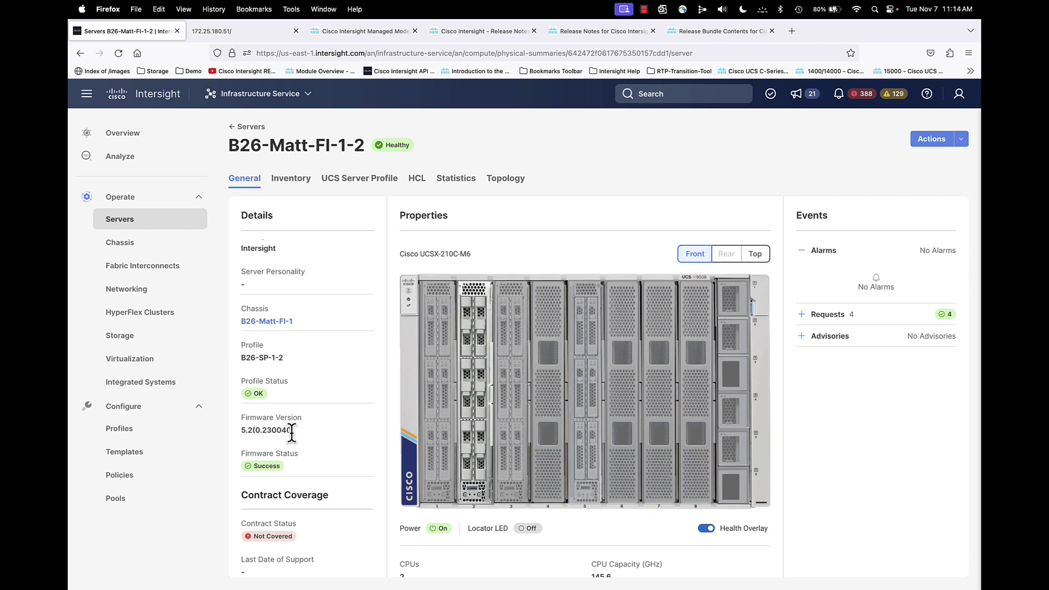
scroll(292, 432, up, 10)
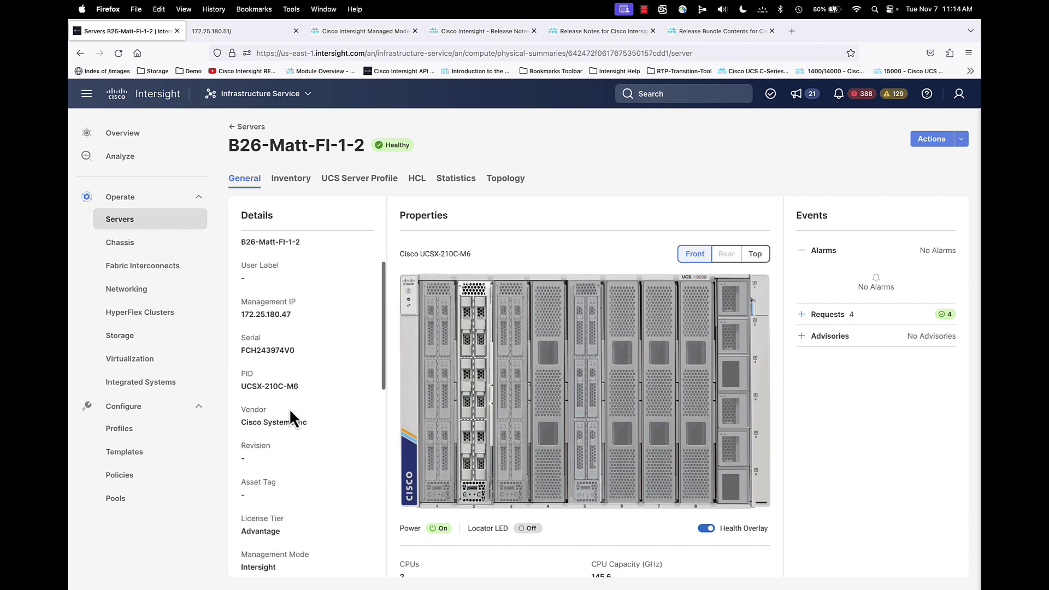
click(289, 180)
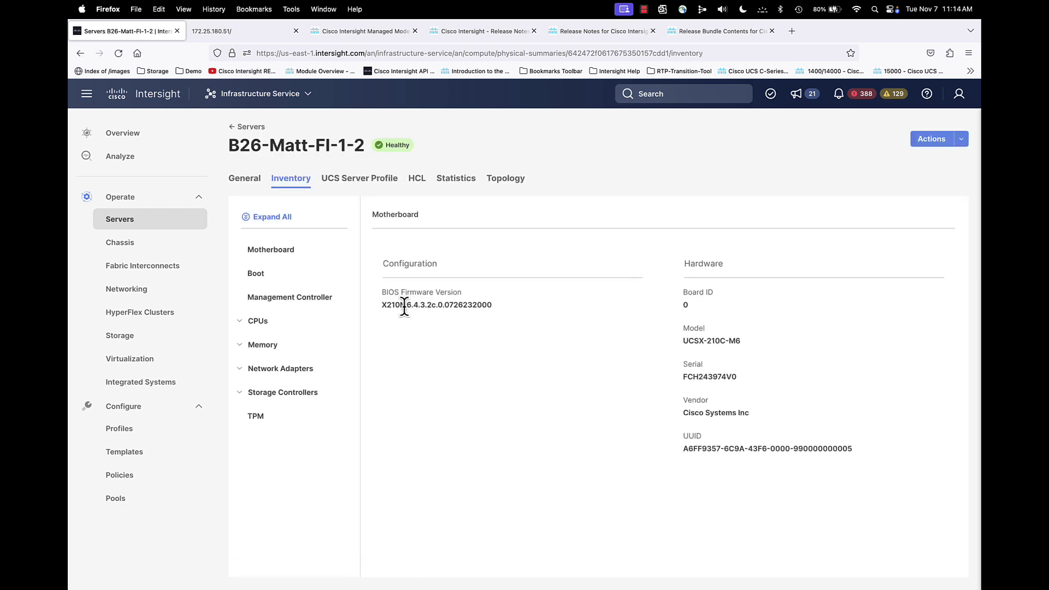
drag(414, 304, 437, 305)
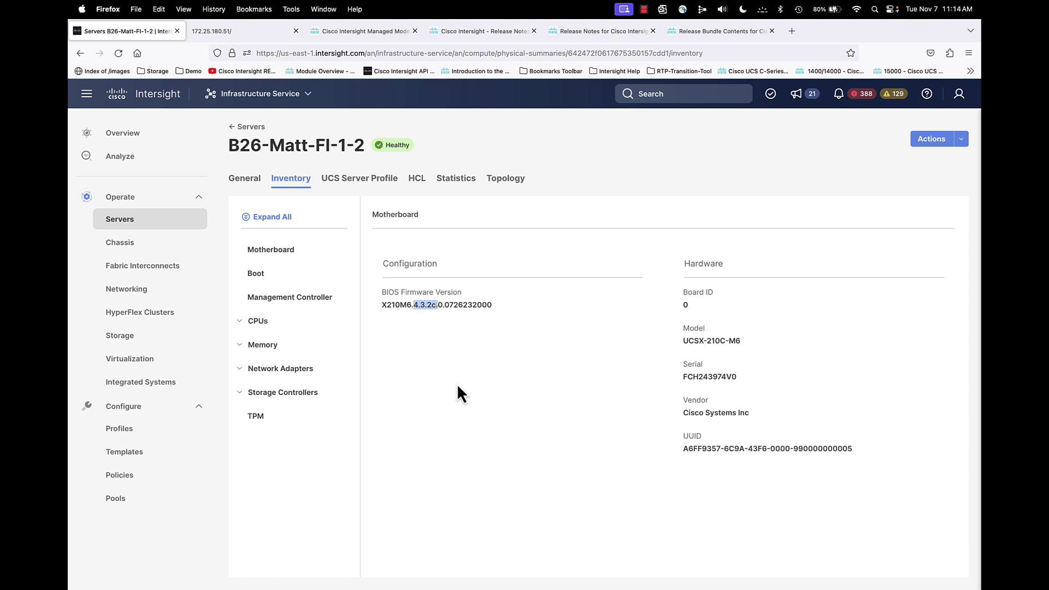
Open server B26-Matt-FI-1-1 and check its firmware version, profile status and UCS server profile configuration.
click(128, 220)
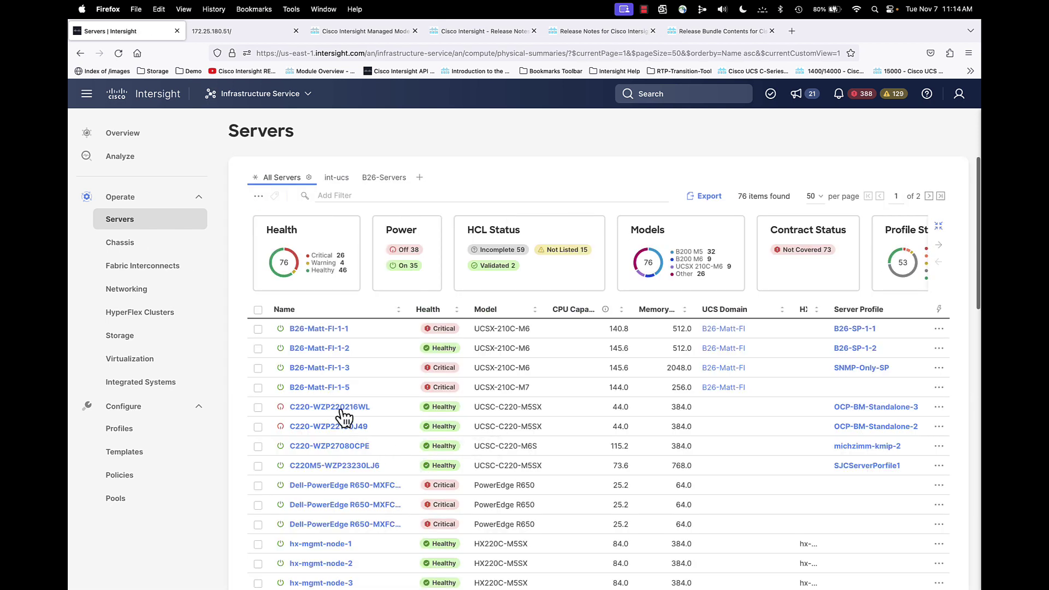
click(317, 329)
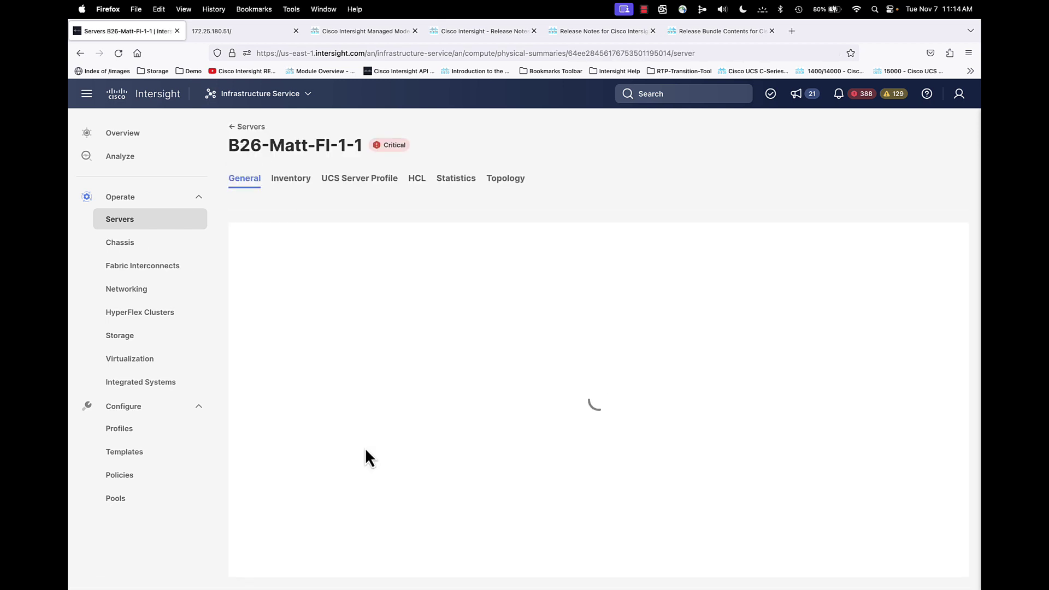
scroll(309, 447, down, 3)
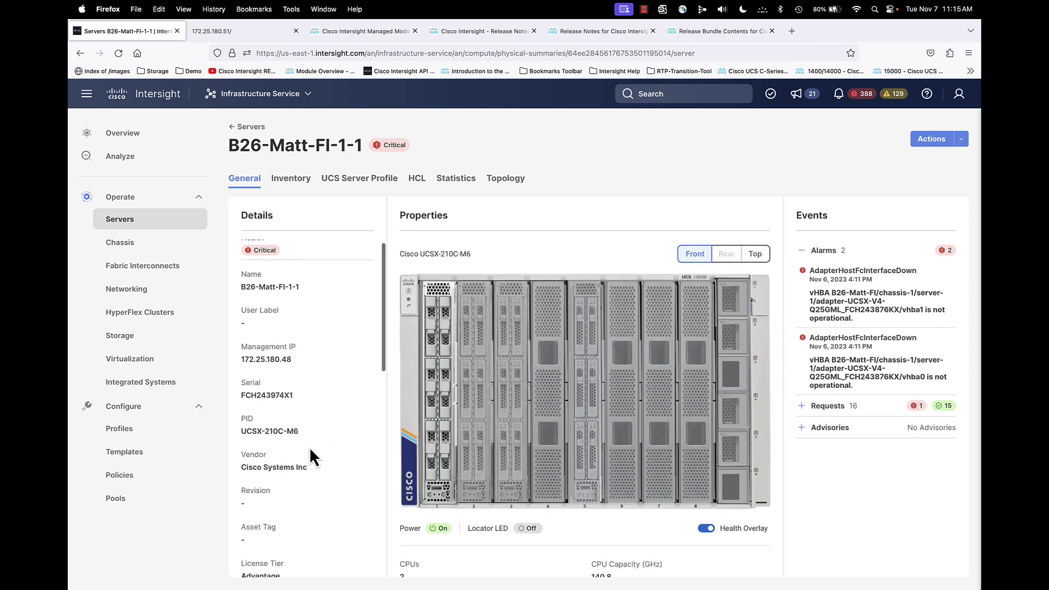
scroll(310, 447, down, 10)
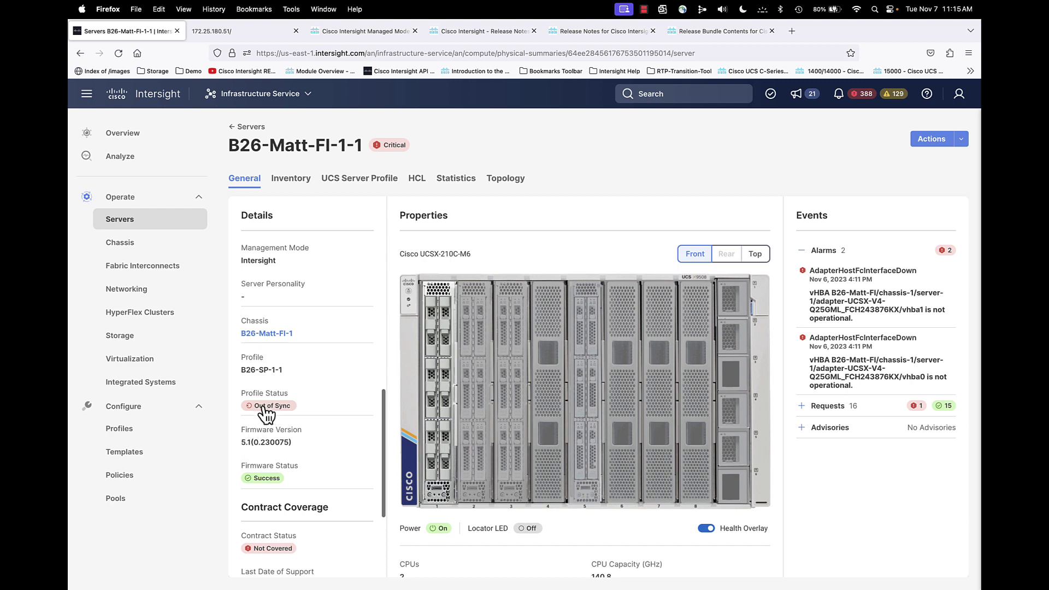
mouse_move(266, 414)
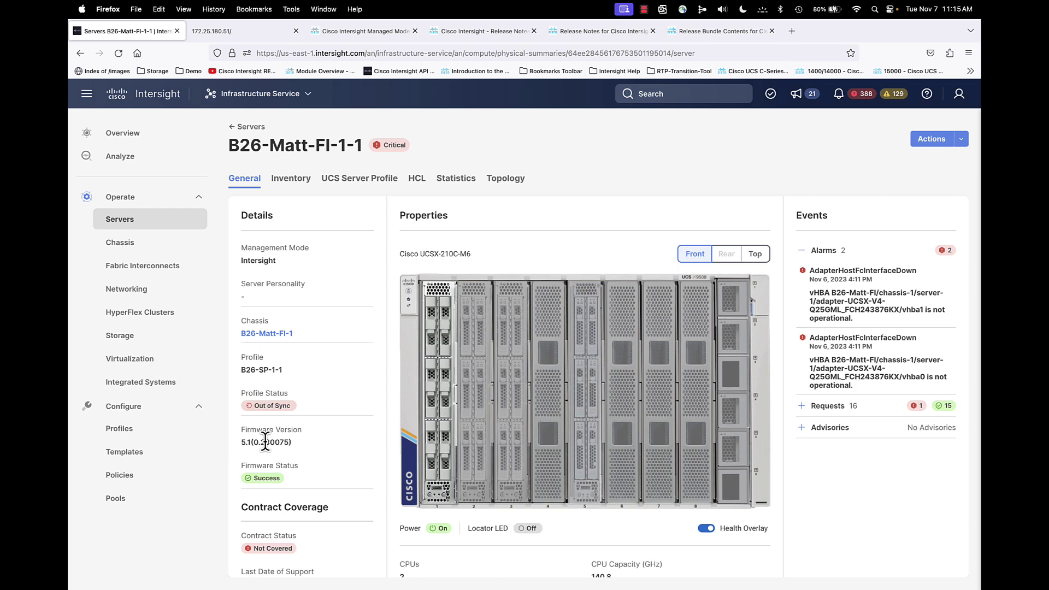
click(361, 179)
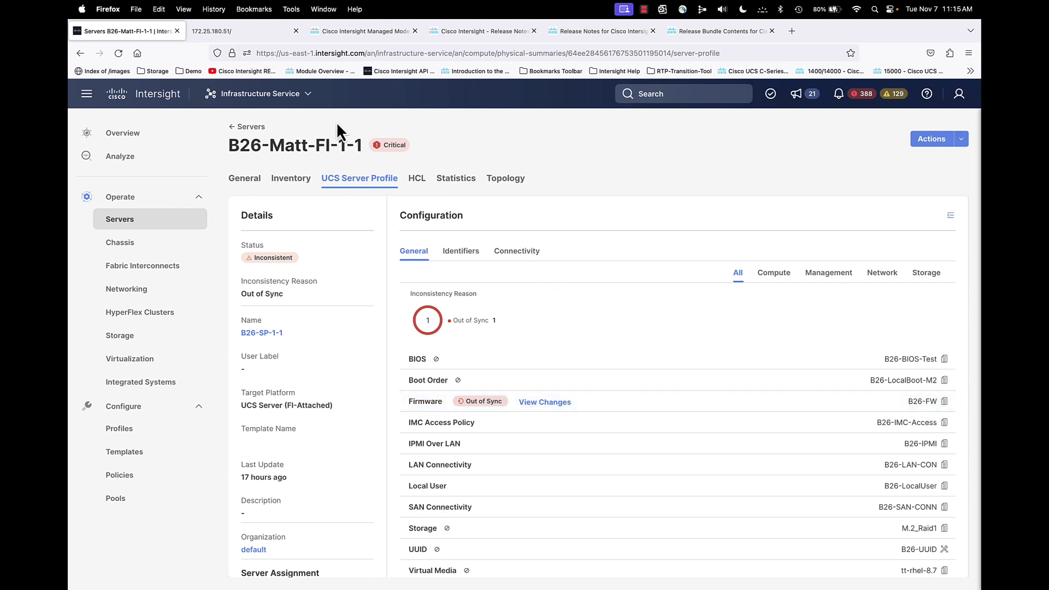
Open the B26-FW firmware policy for editing, review its server models and firmware versions, and leave for the server list without saving.
click(120, 432)
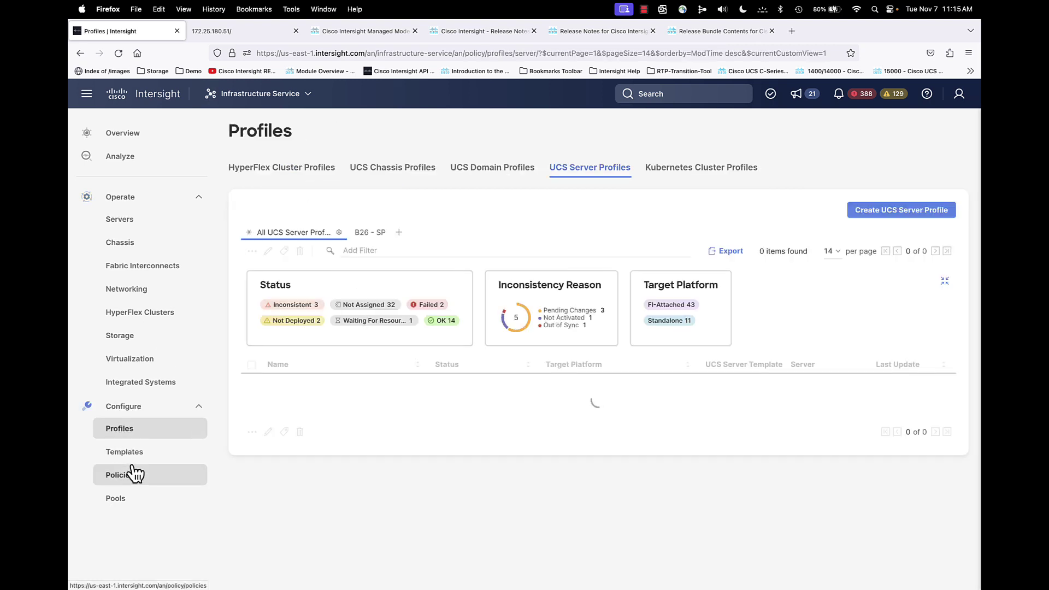
click(134, 475)
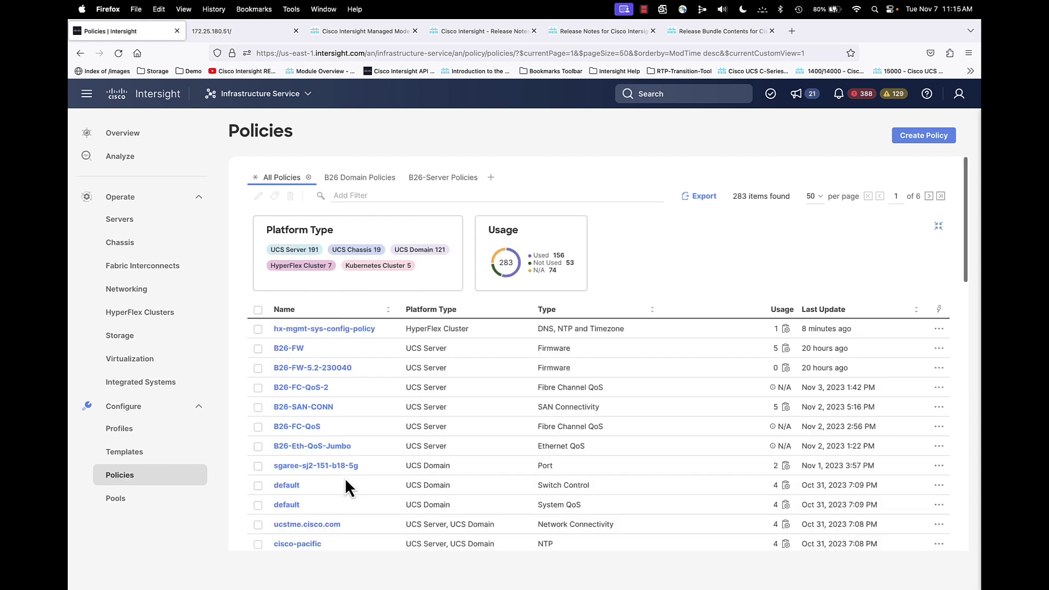
click(287, 349)
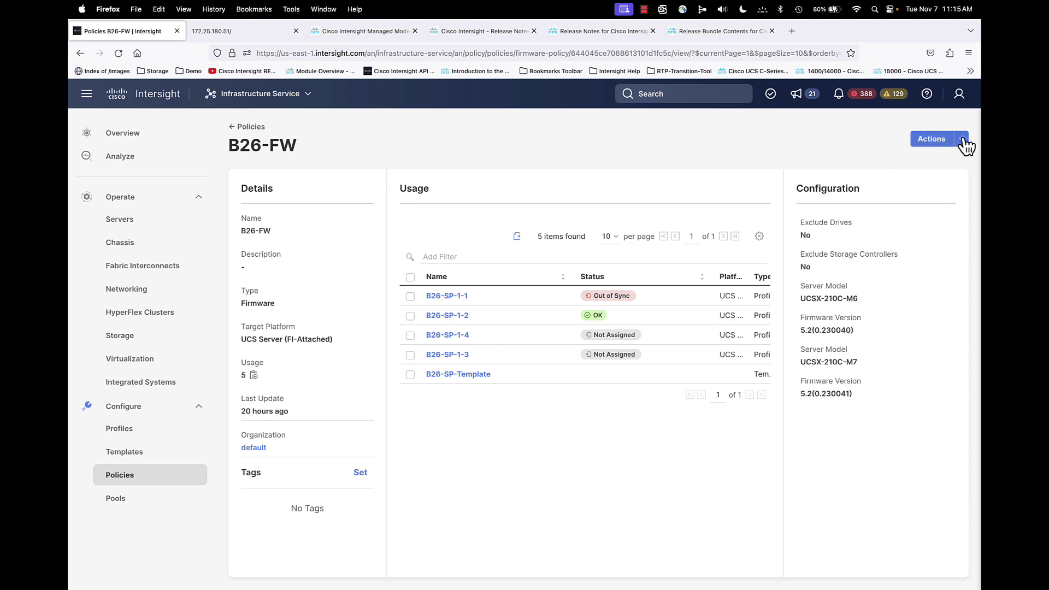
click(963, 140)
click(903, 159)
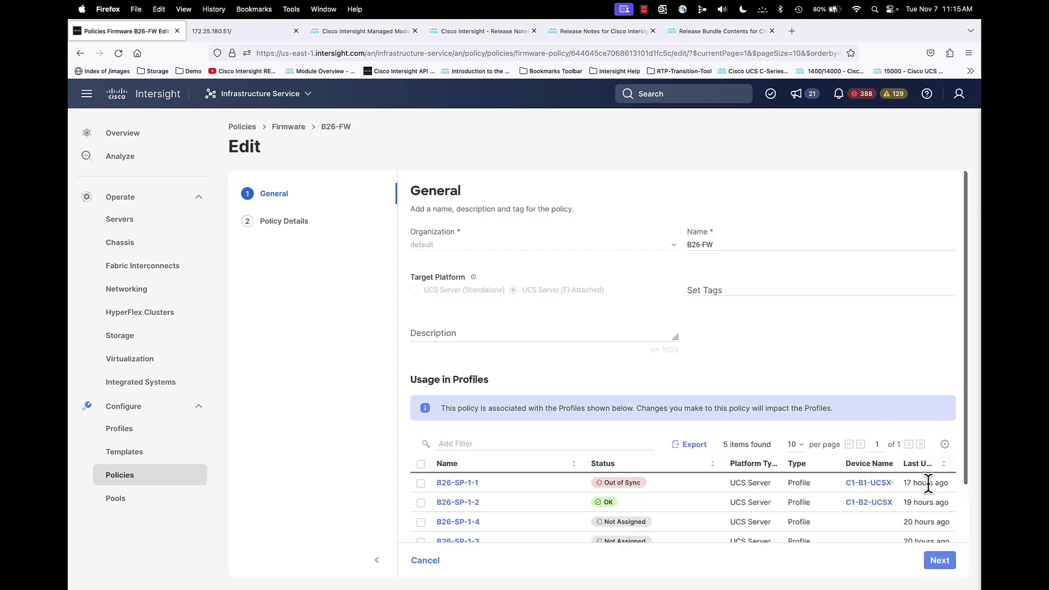
click(939, 559)
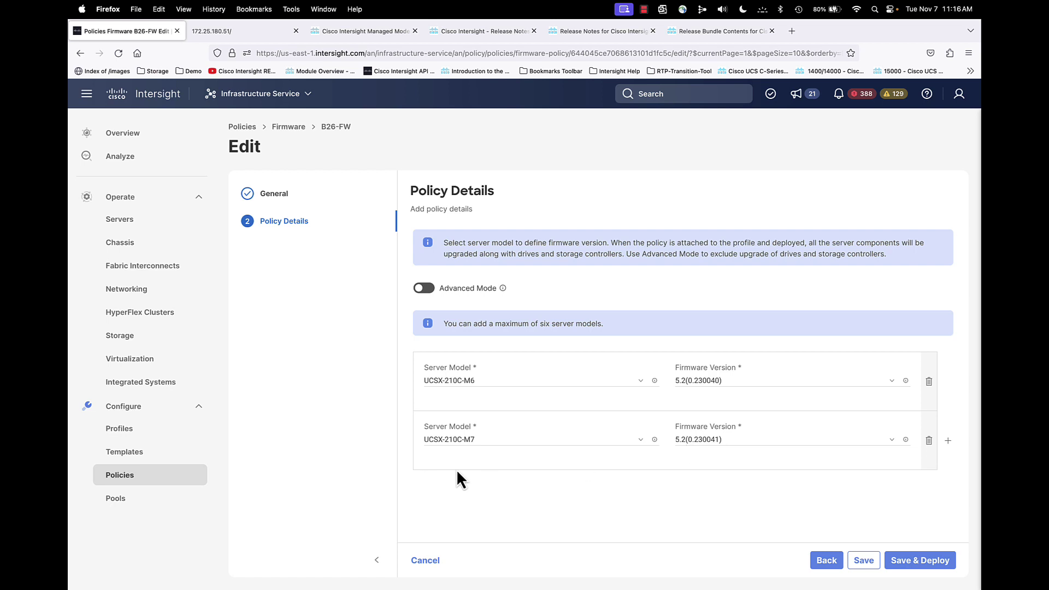
click(131, 224)
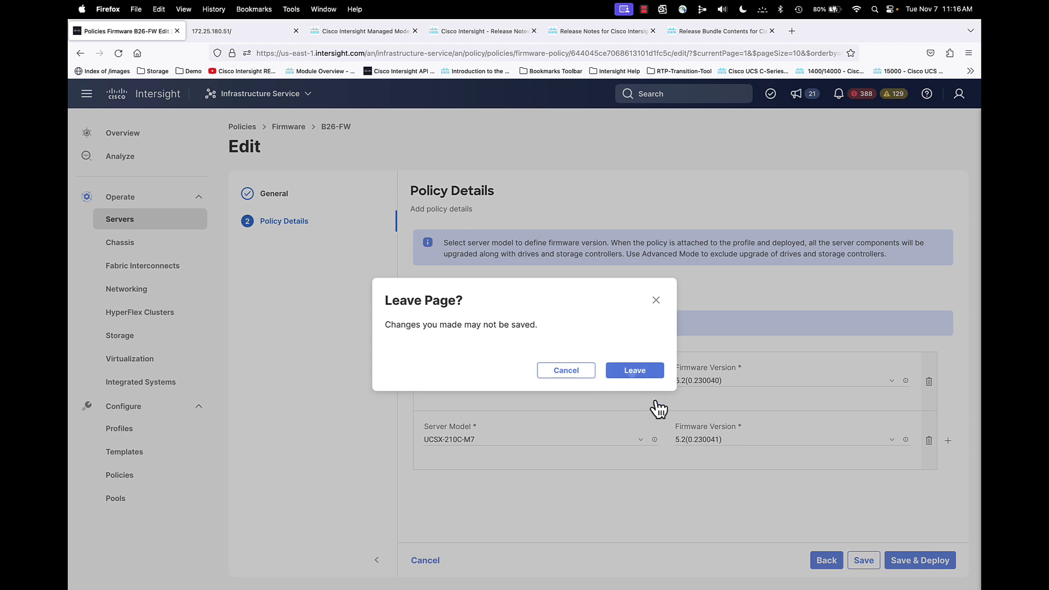
click(637, 371)
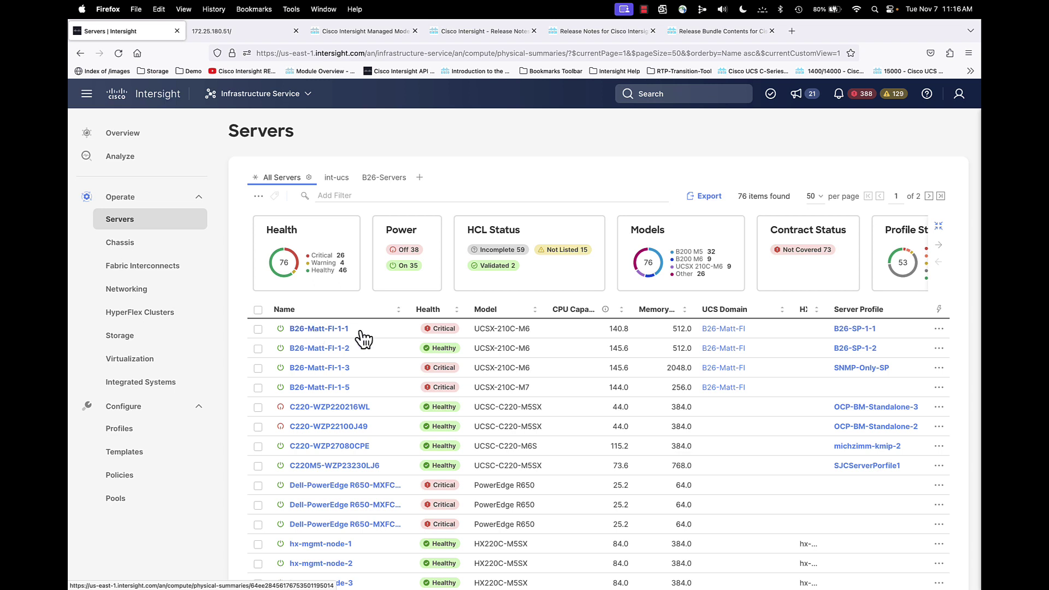
Reopen the details of server B26-Matt-FI-1-1 and review its profile status, firmware version and firmware status.
click(327, 330)
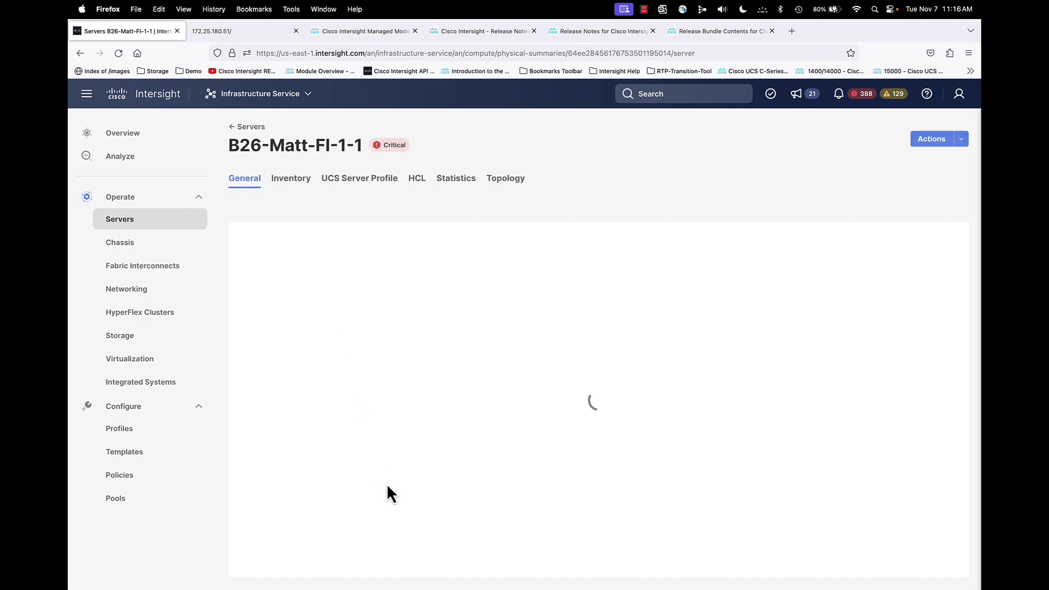
scroll(338, 491, down, 6)
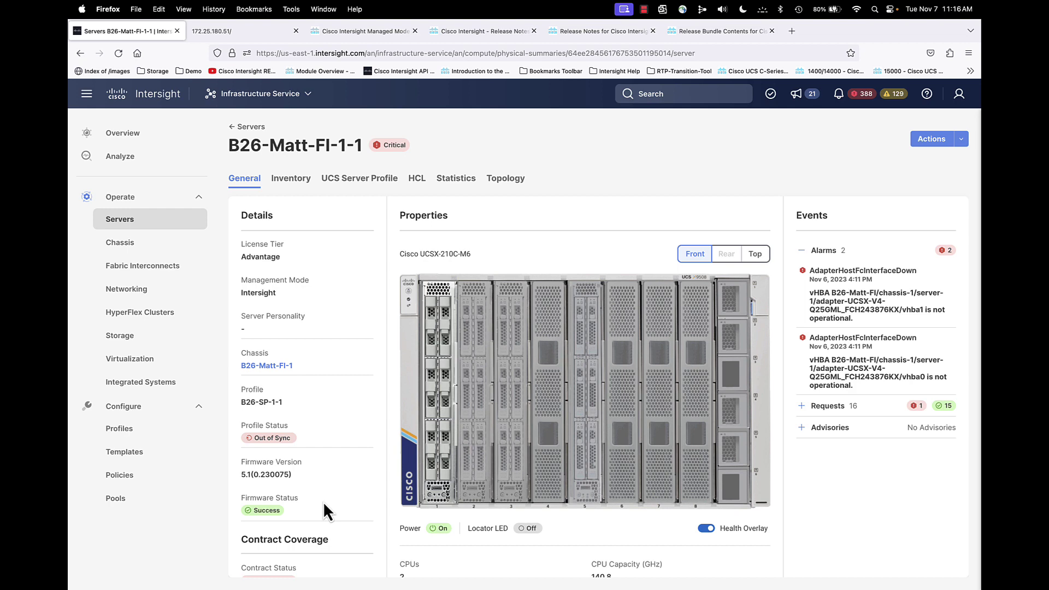
mouse_move(286, 443)
scroll(341, 513, up, 1)
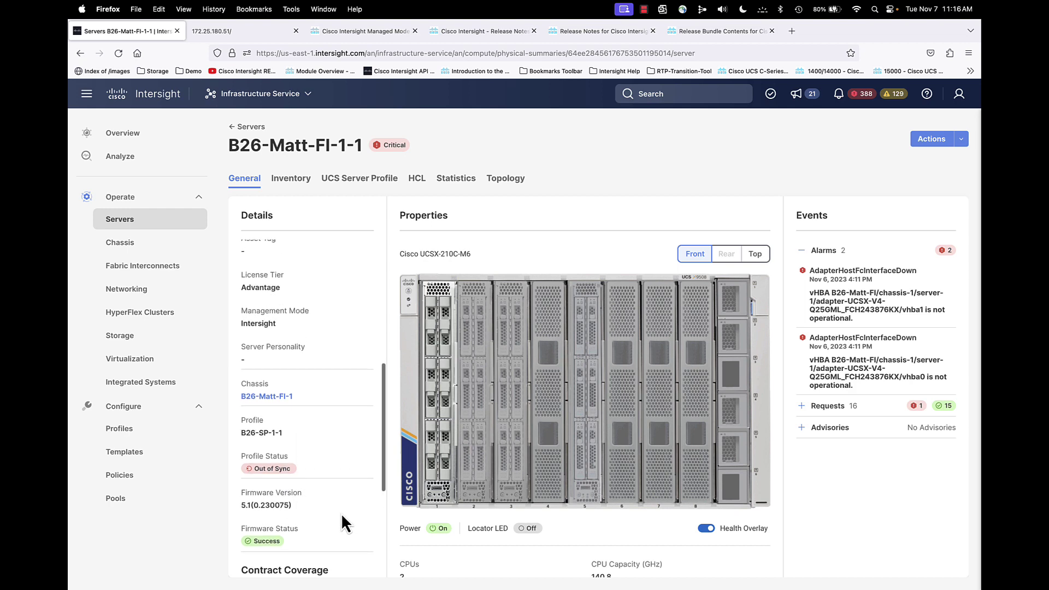
Return to the fabric interconnects and open the details of B26-Matt-FI FI-A.
click(146, 234)
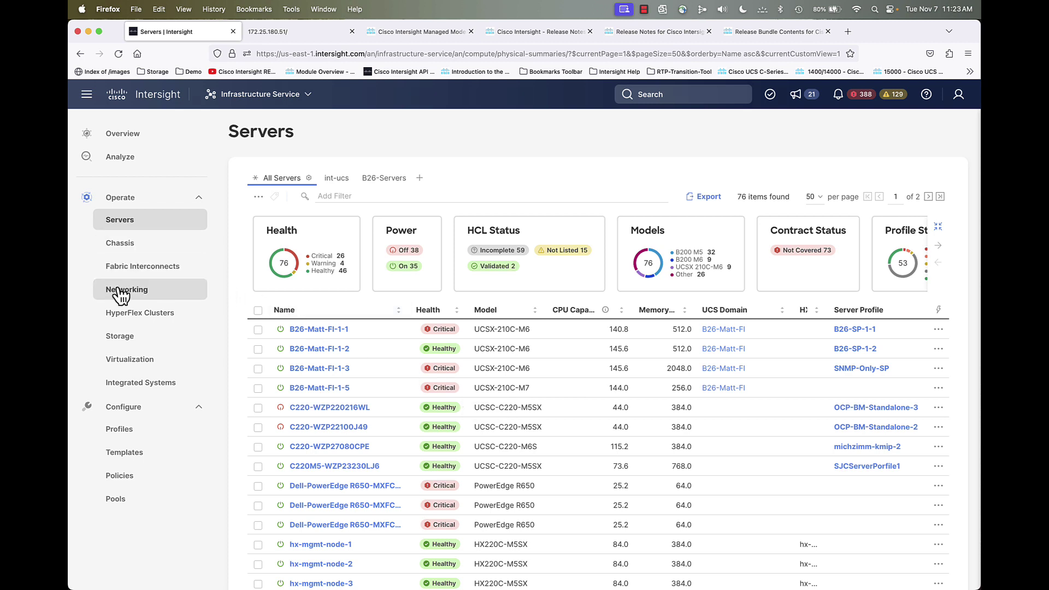
click(130, 268)
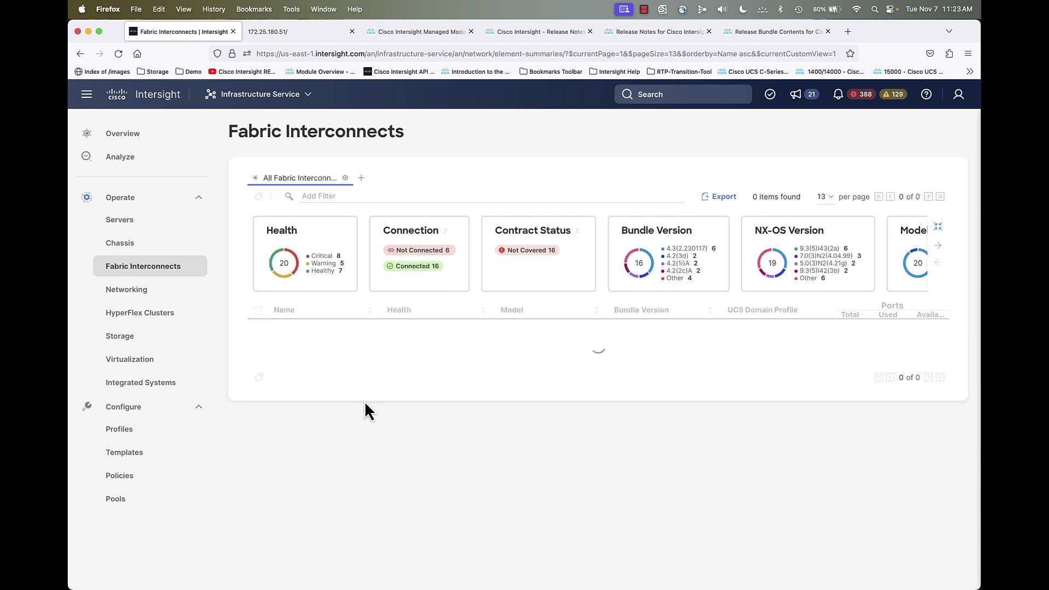
click(306, 330)
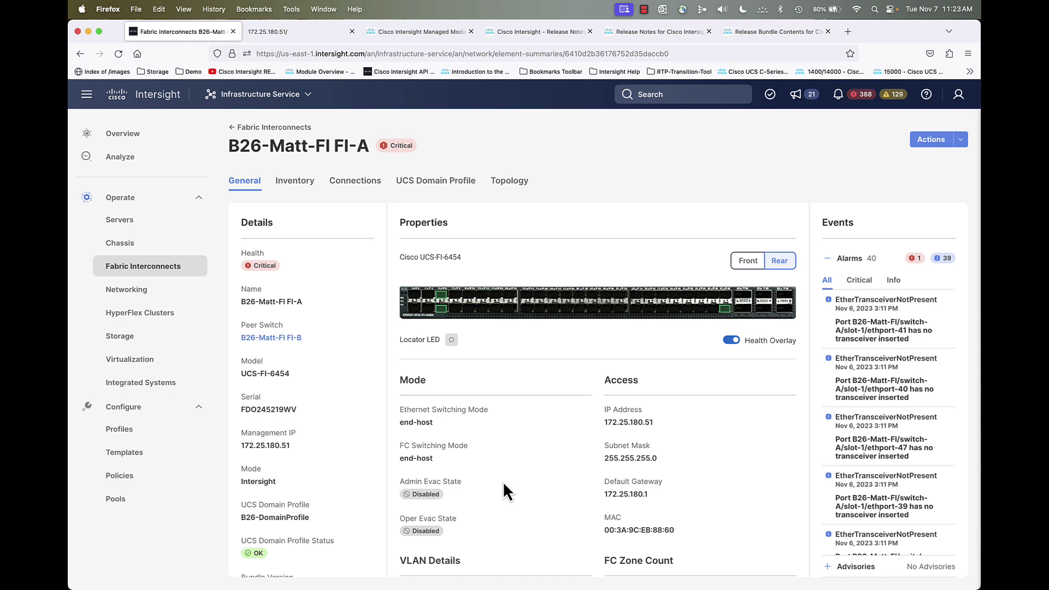
Open the Local Storage inventory of fabric interconnect B26-Matt-FI FI-A and review its partition usage.
click(299, 192)
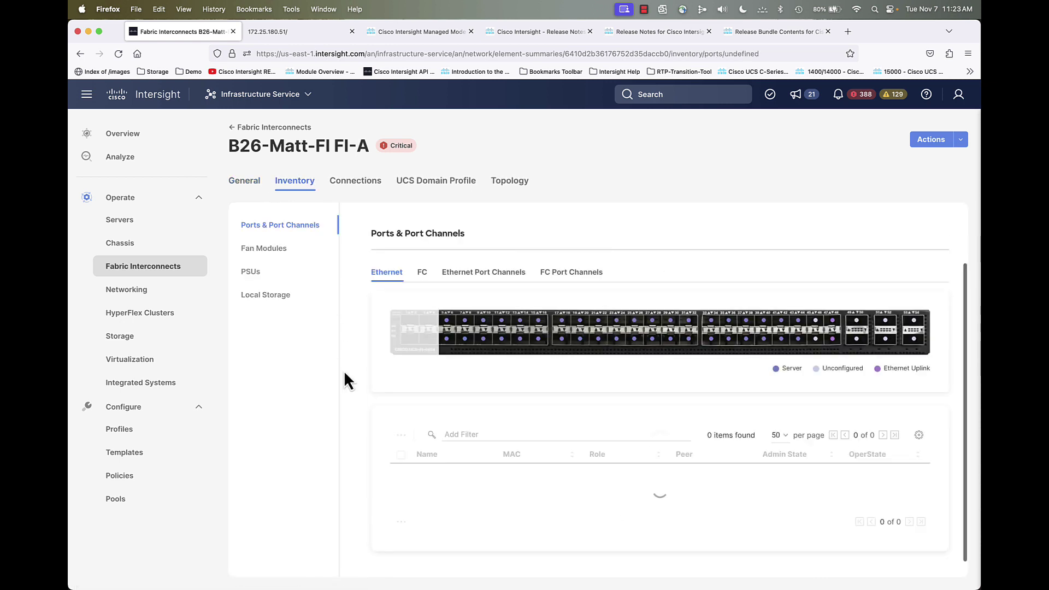
click(255, 298)
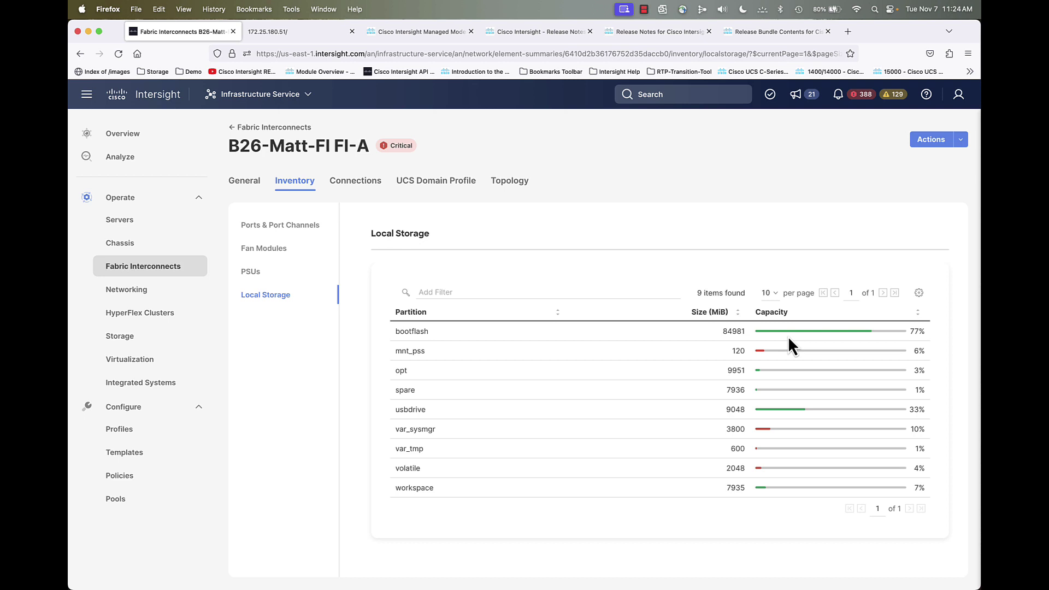
Switch to the SecureCRT session on the fabric interconnect and run list-firmware-cache to list the downloaded firmware images.
mouse_move(525, 588)
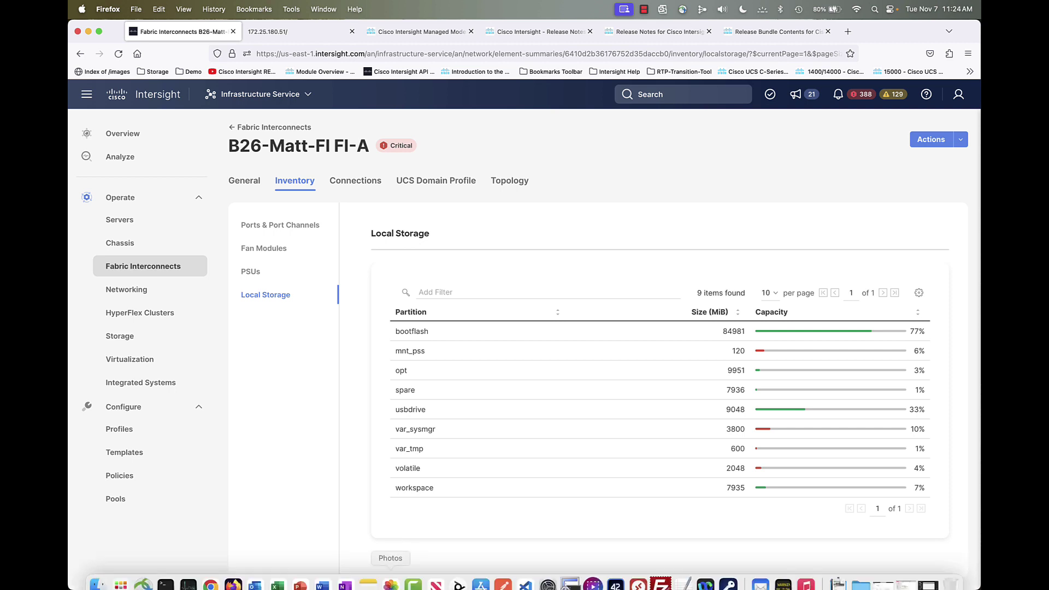
mouse_move(435, 588)
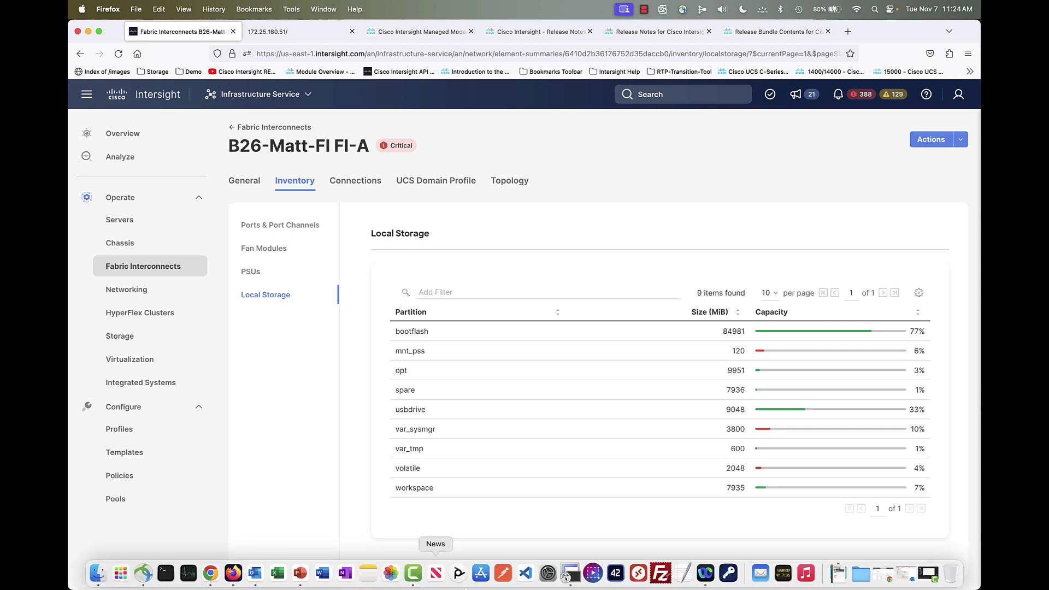
click(578, 572)
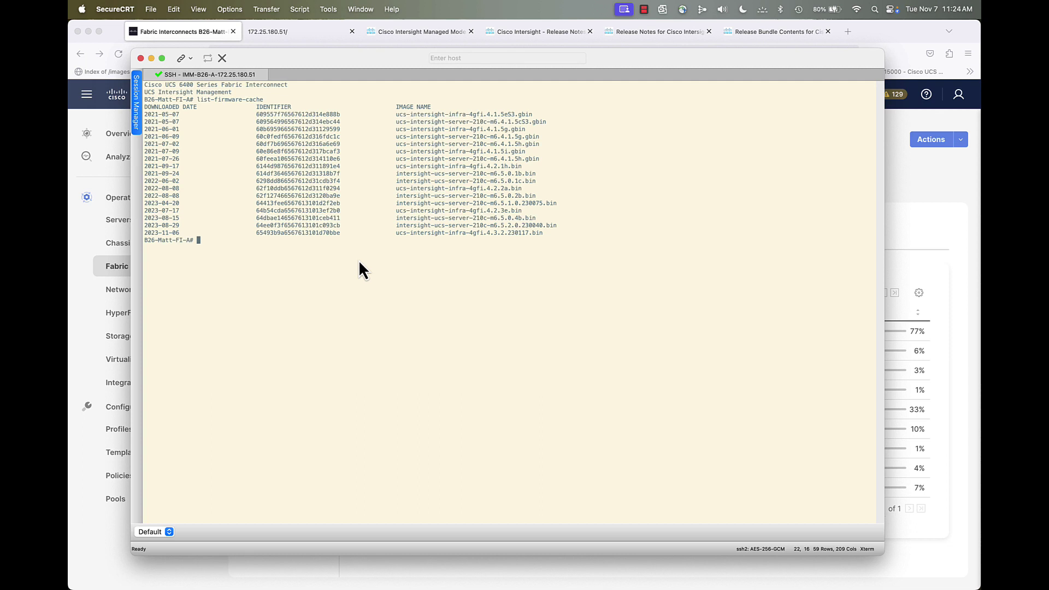
key(Up)
key(Return)
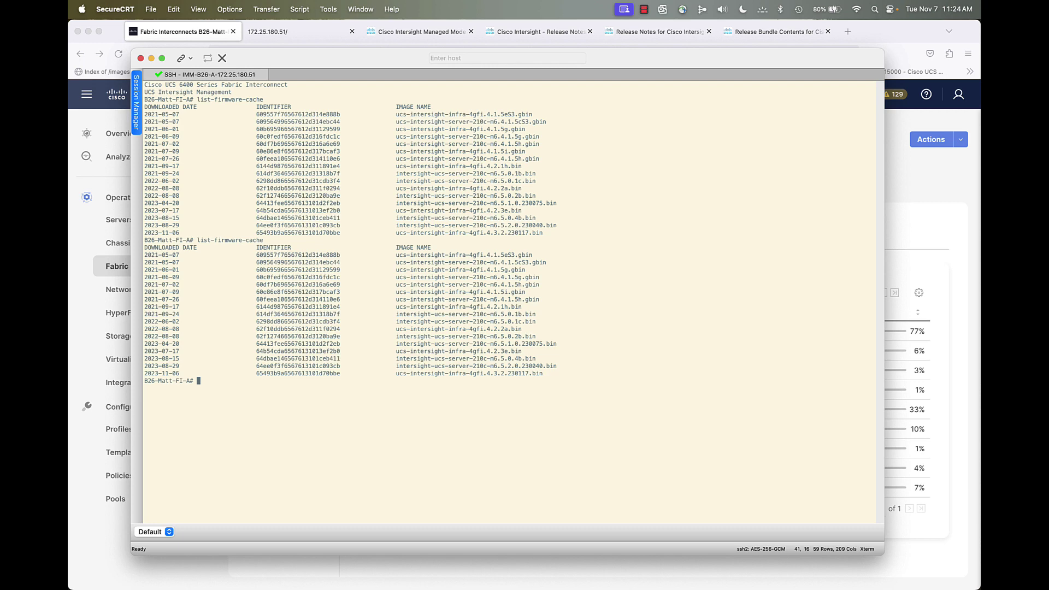
Run clear-firmware-cache with the identifier of cached image ucs-intersight-infra-4gfi.4.1.5eS3.gbin and confirm the deletion with y.
text(clear-firmware-cache)
drag(341, 257, 259, 257)
right_click(259, 257)
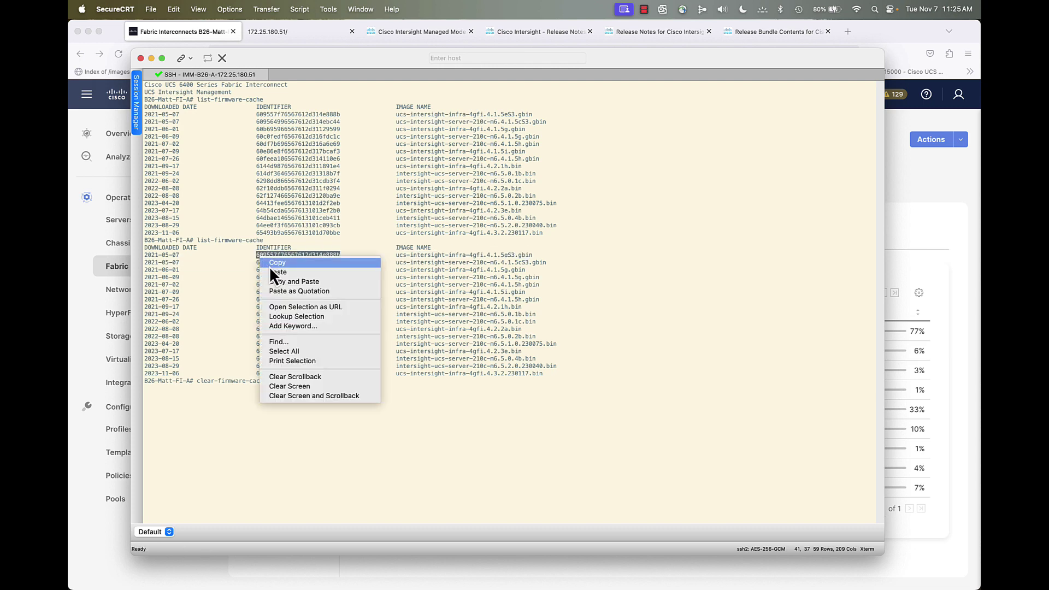
click(271, 265)
right_click(301, 382)
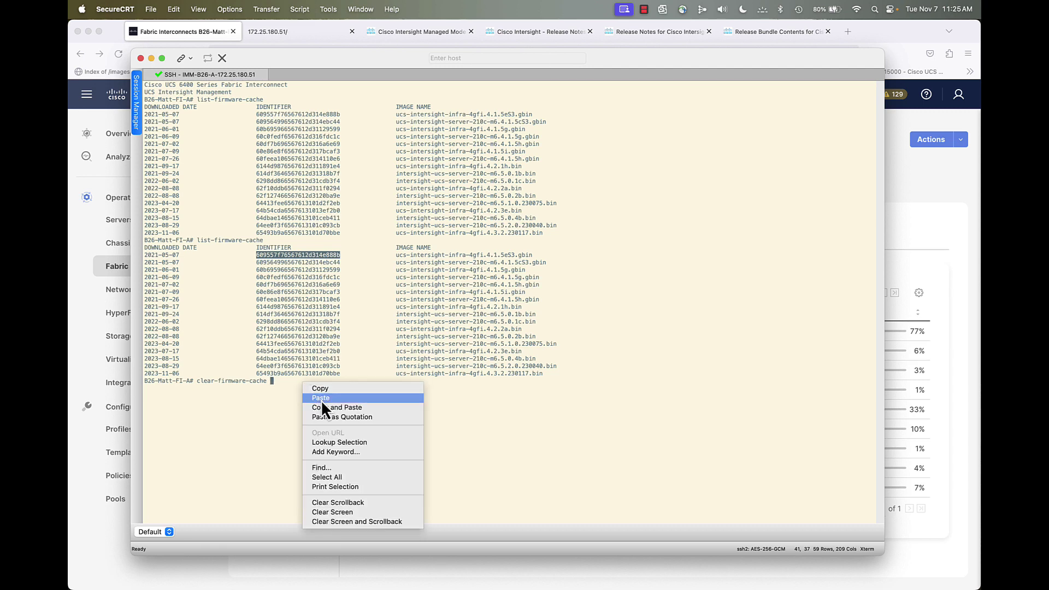
click(322, 400)
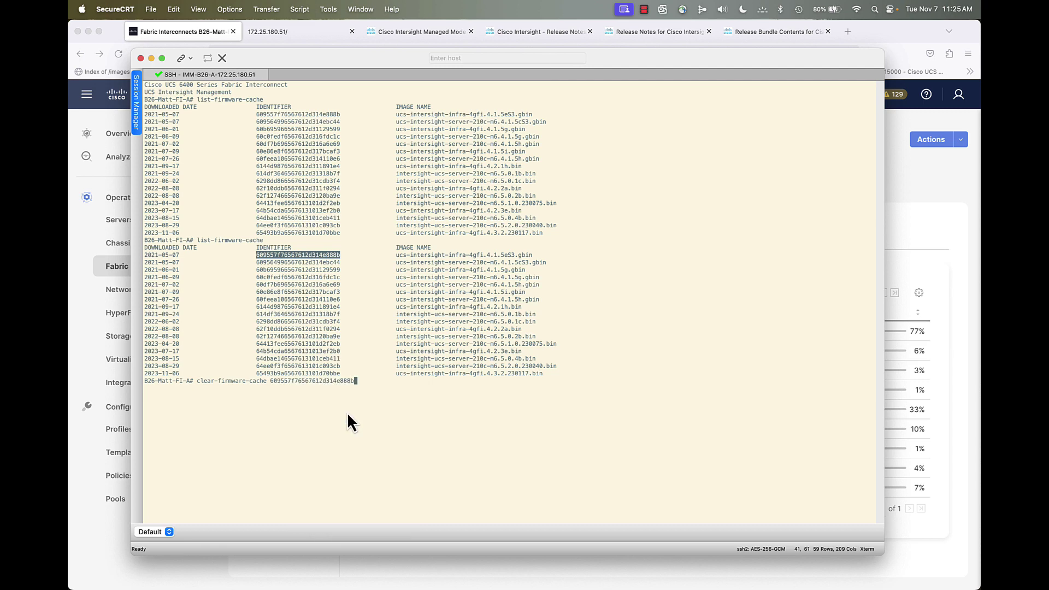
key(Return)
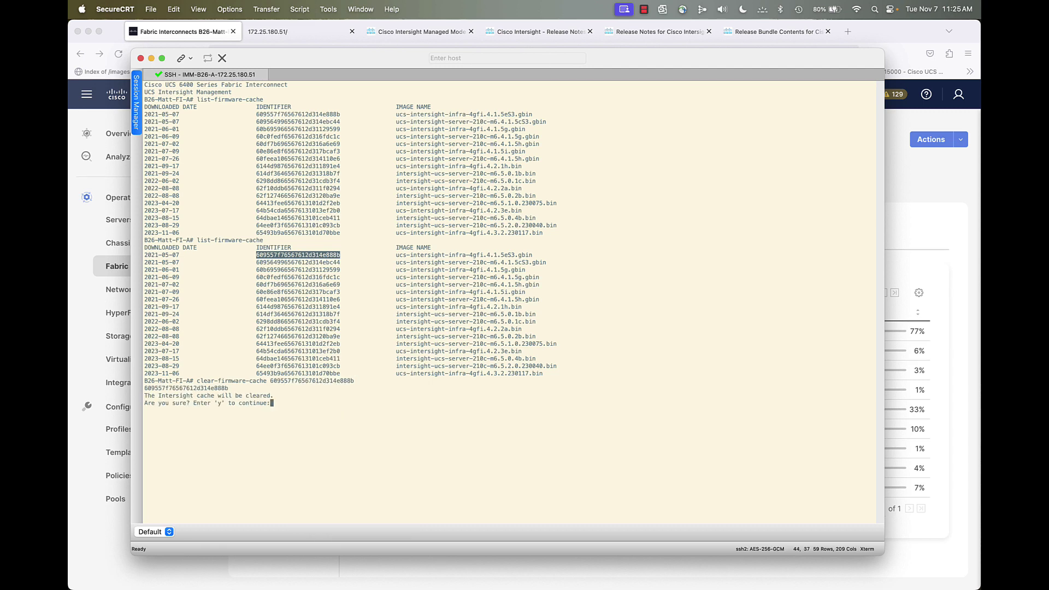
text(y)
key(Return)
text(y)
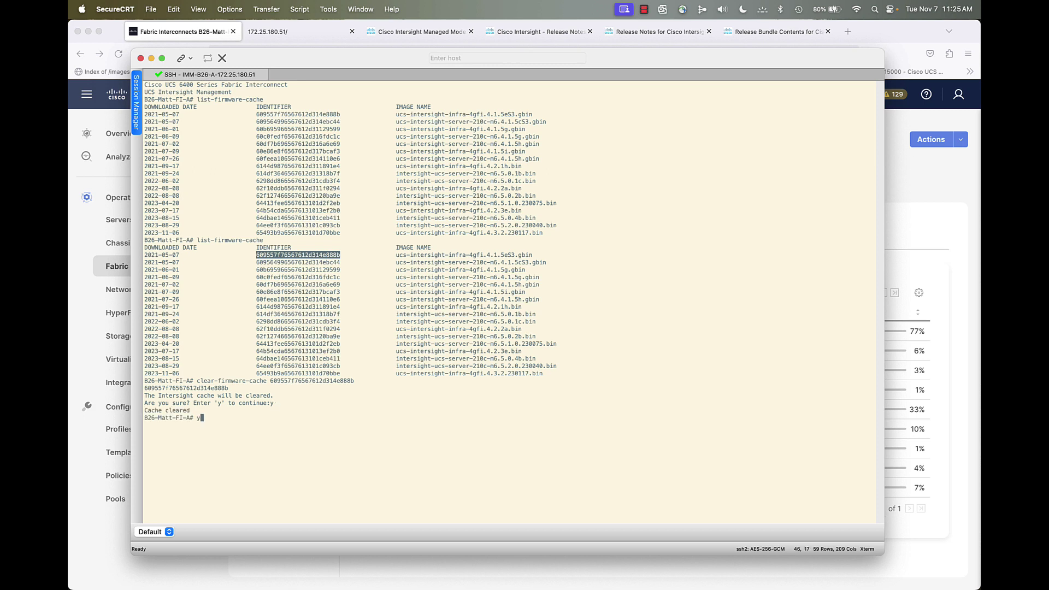
key(Up)
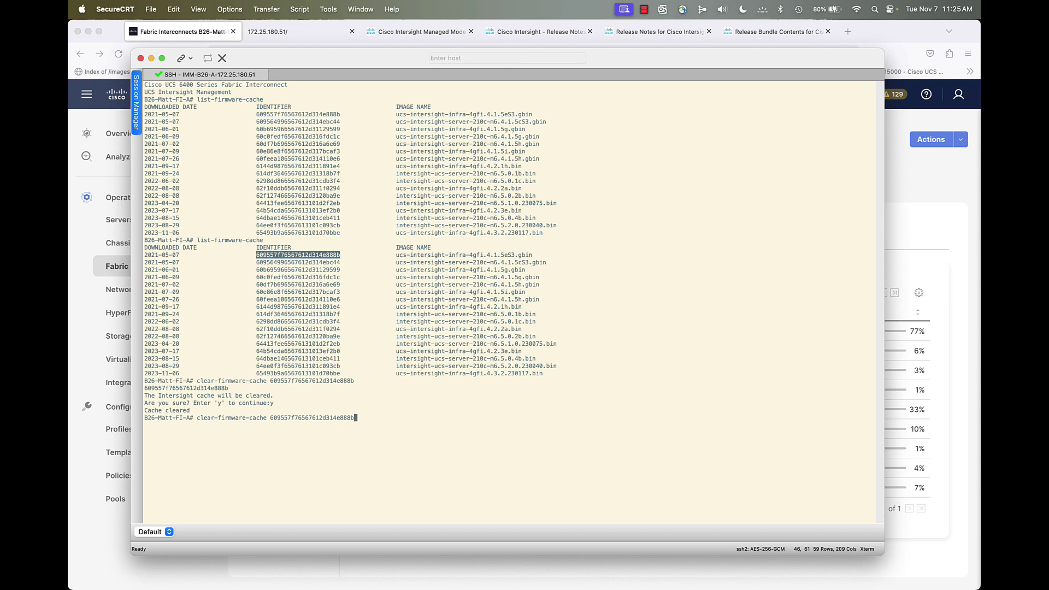
key(Return)
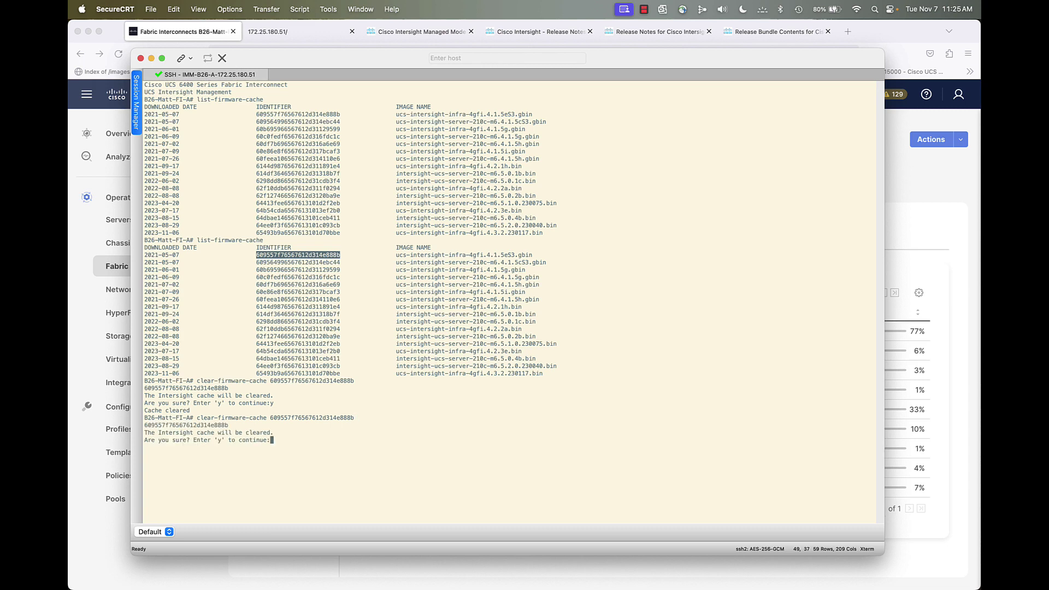
key(Return)
Run list-firmware-cache again to check the remaining cached firmware images.
key(Up)
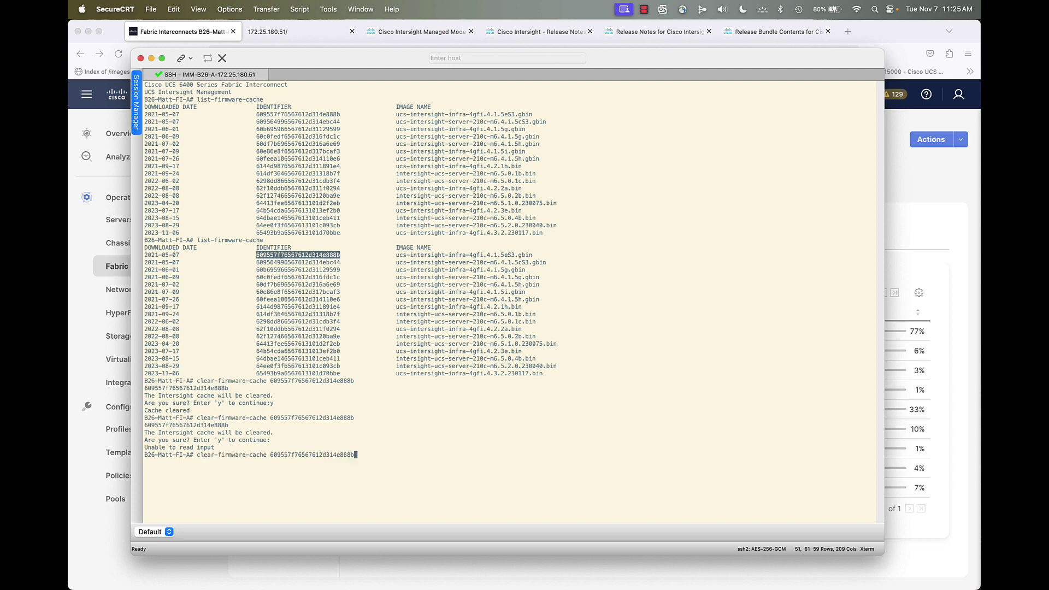
key(Down)
key(Up)
key(Up)
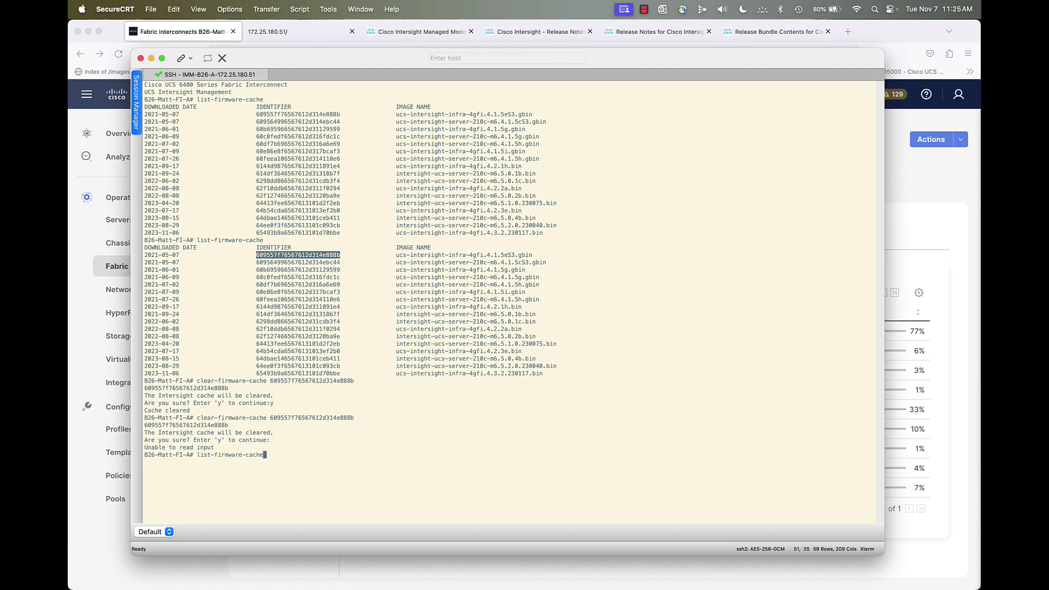
key(Return)
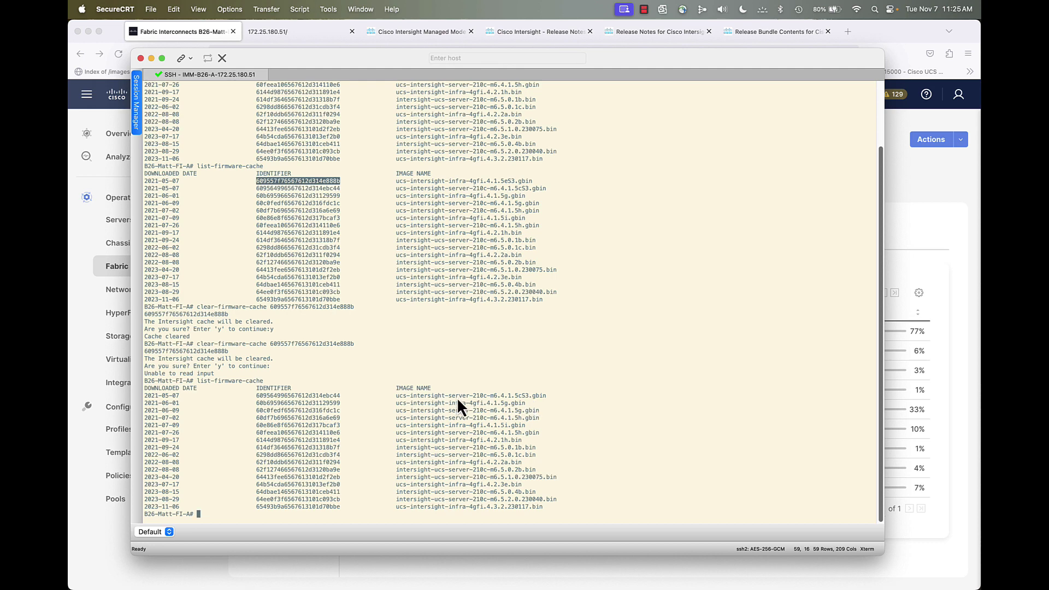
Switch back to Firefox and reload the fabric interconnect's Local Storage inventory to recheck partition usage.
click(90, 325)
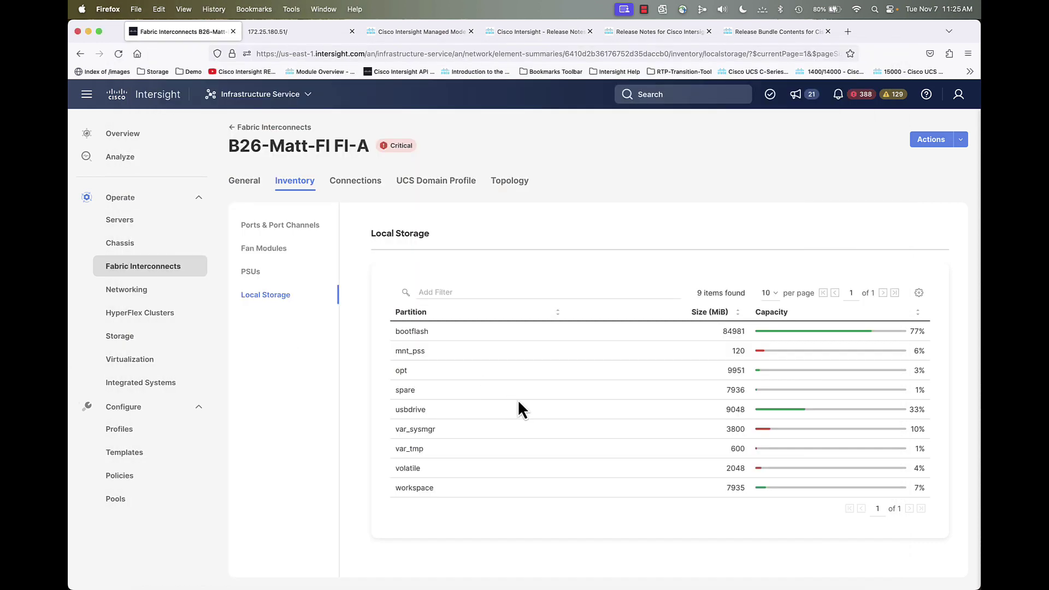
click(118, 54)
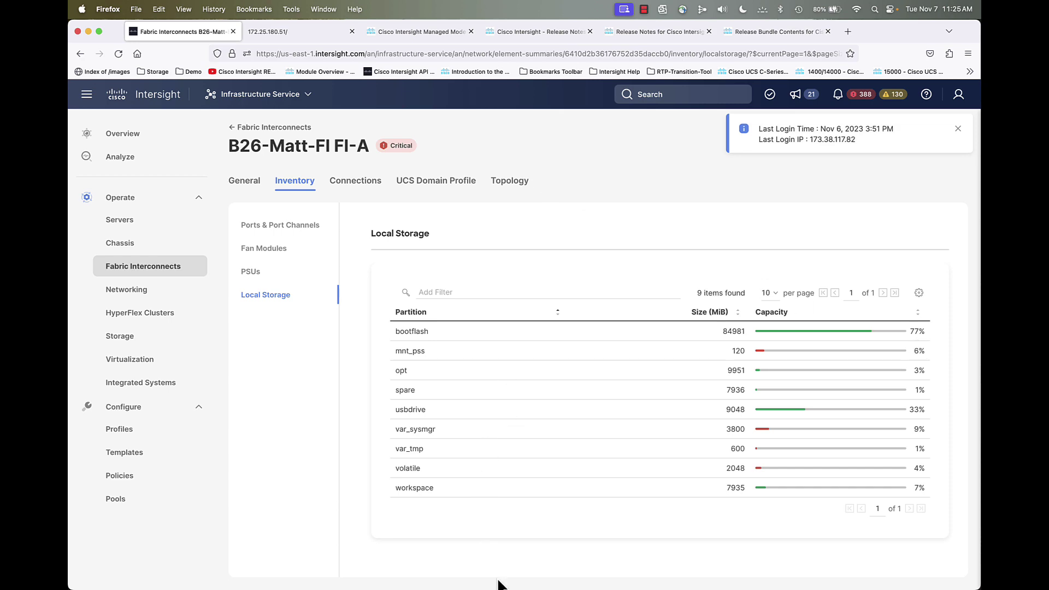
click(557, 580)
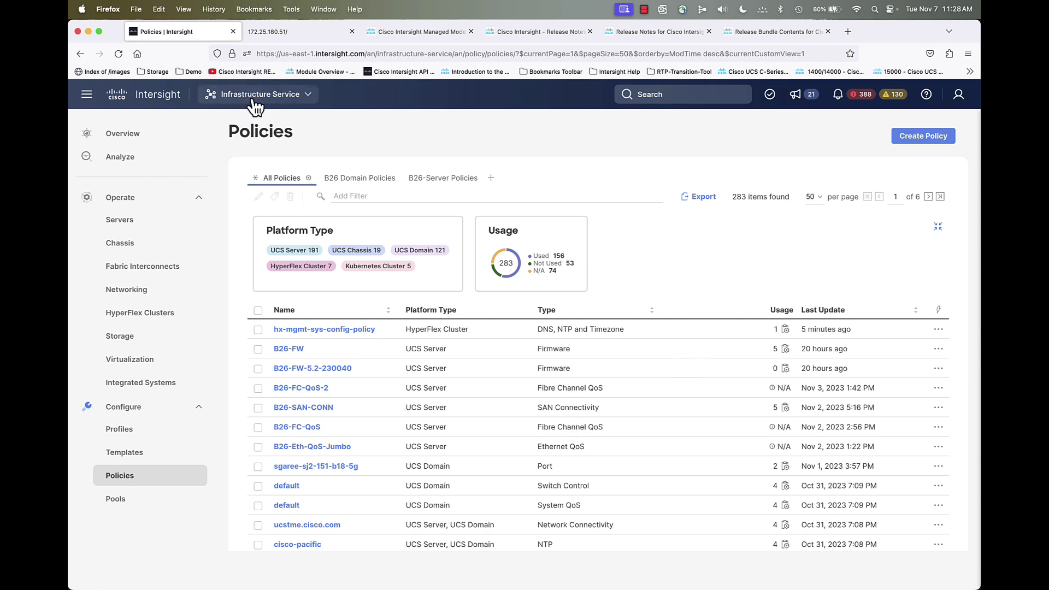
Start creating a new Firmware policy for the UCS Server platform type.
click(929, 136)
click(266, 277)
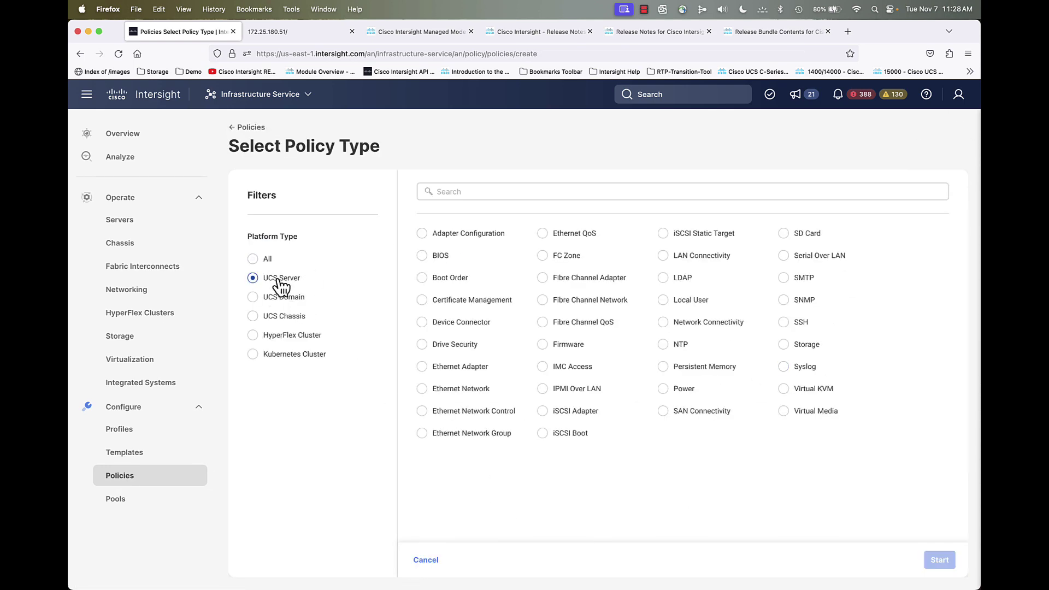
click(544, 345)
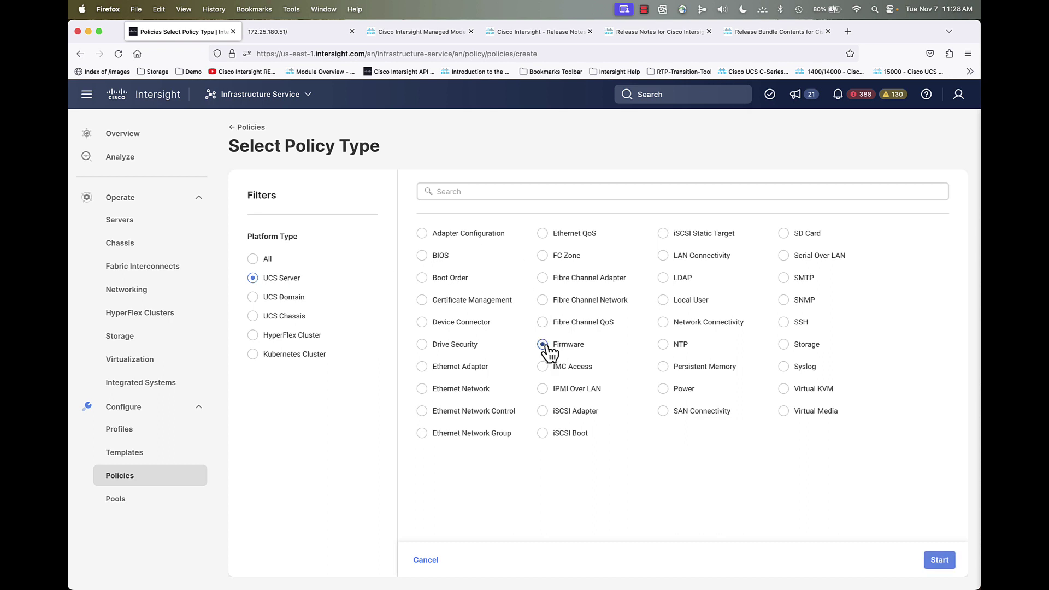
click(939, 561)
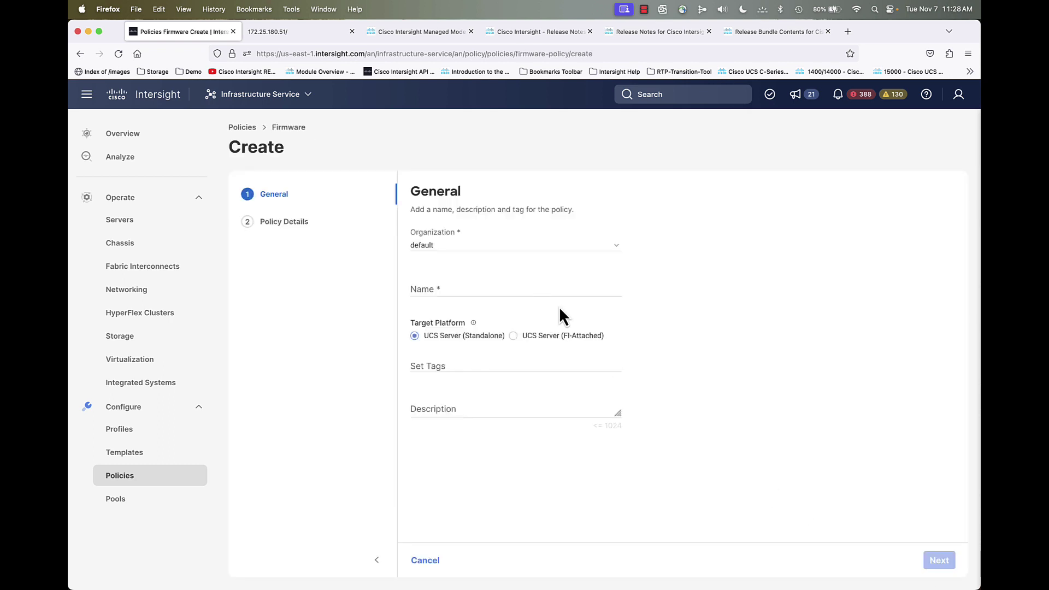
Name the firmware policy B26-FW-X210C-M6-M7-5.2, target UCS Server (FI-Attached), and continue to its policy details.
click(499, 280)
text(B26)
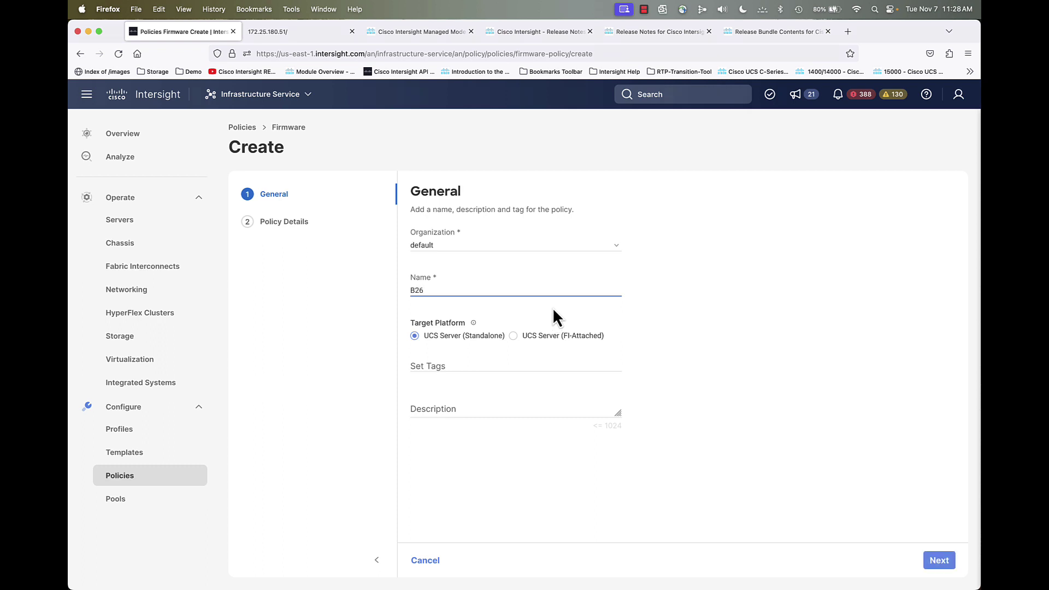
text(-FW-X210C-M6-M7-5)
text(.2)
click(514, 337)
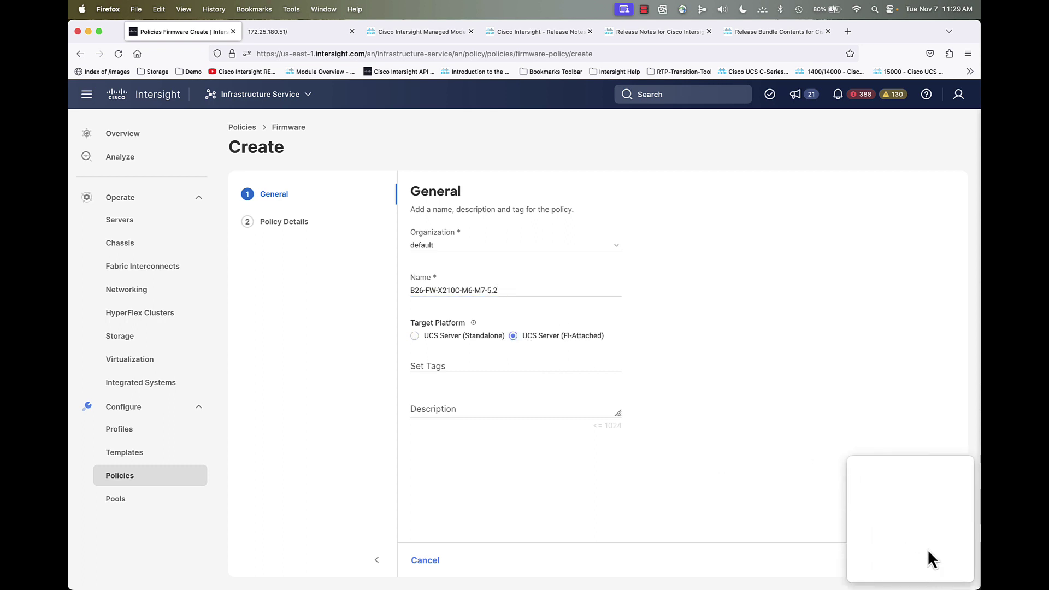
click(940, 562)
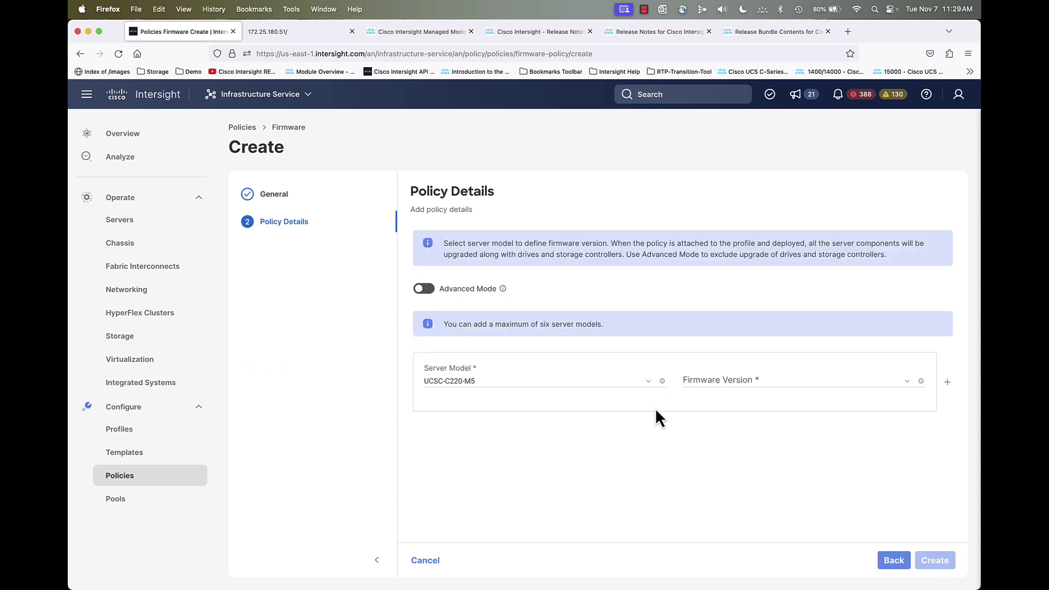
Enable Advanced Mode to view the drive and storage controller exclusions, and disable it again.
click(427, 295)
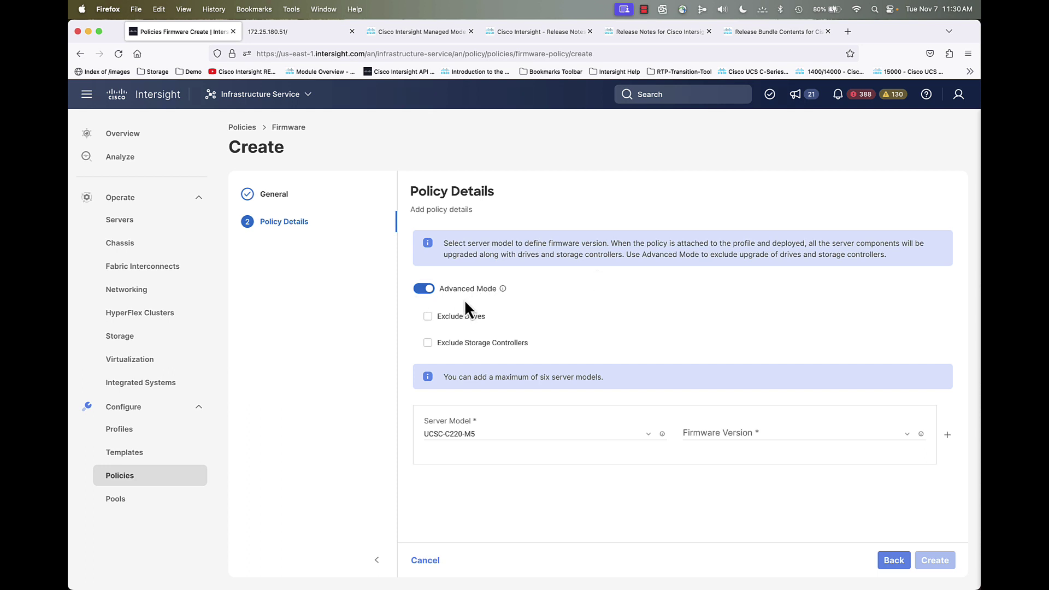
click(417, 290)
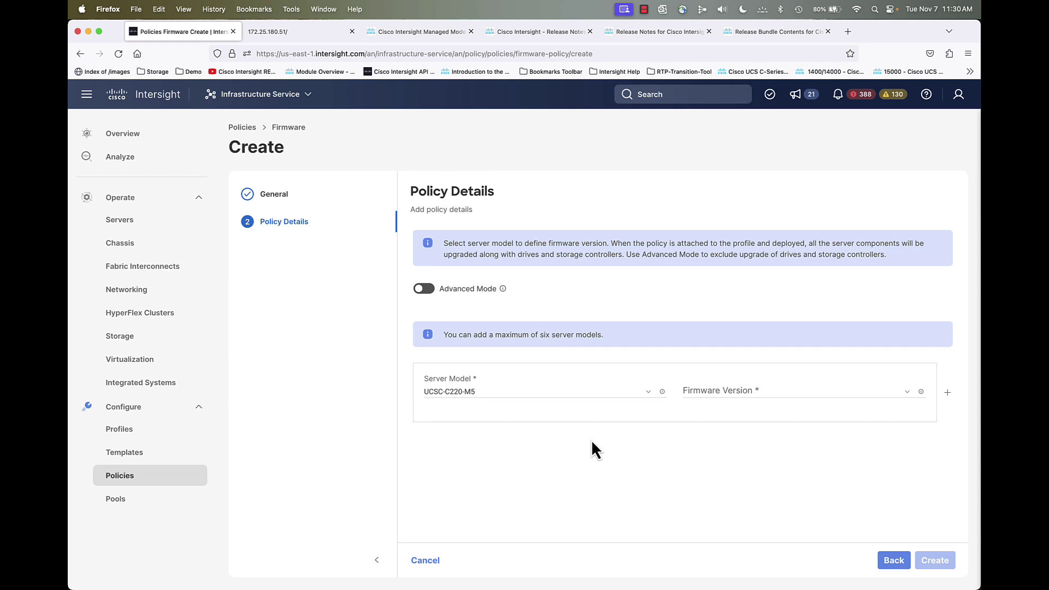
Set the policy's first server model to UCSX-210C-M6 with firmware version 5.2(0.230040).
click(649, 394)
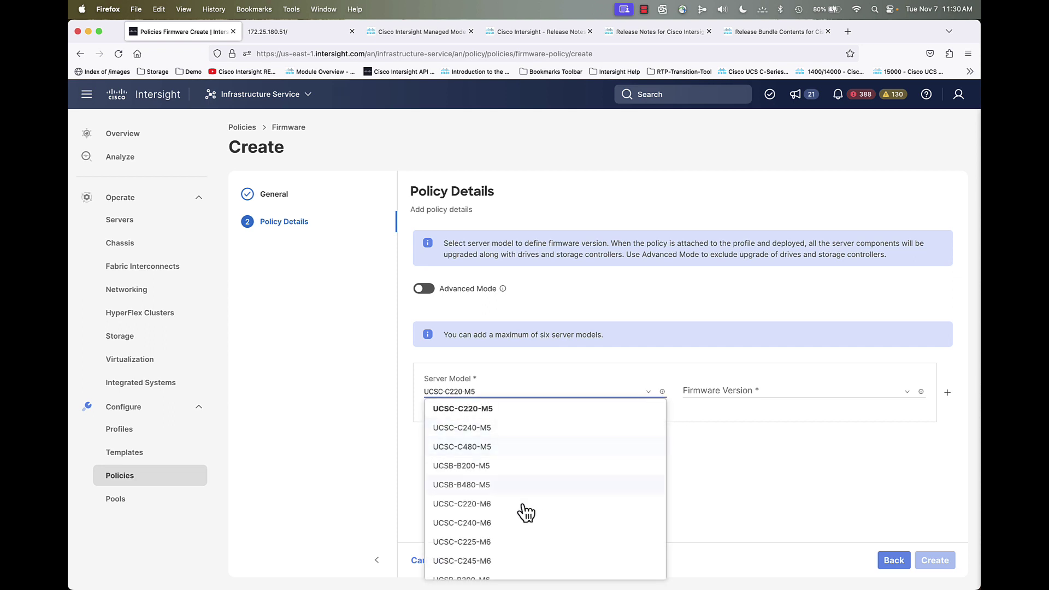
scroll(514, 524, down, 5)
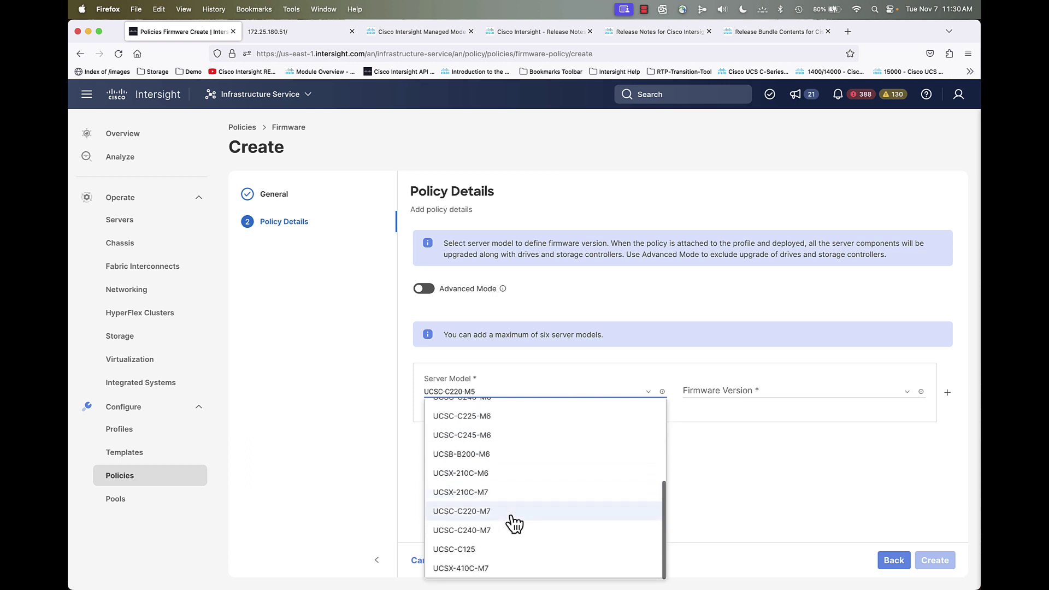
click(474, 475)
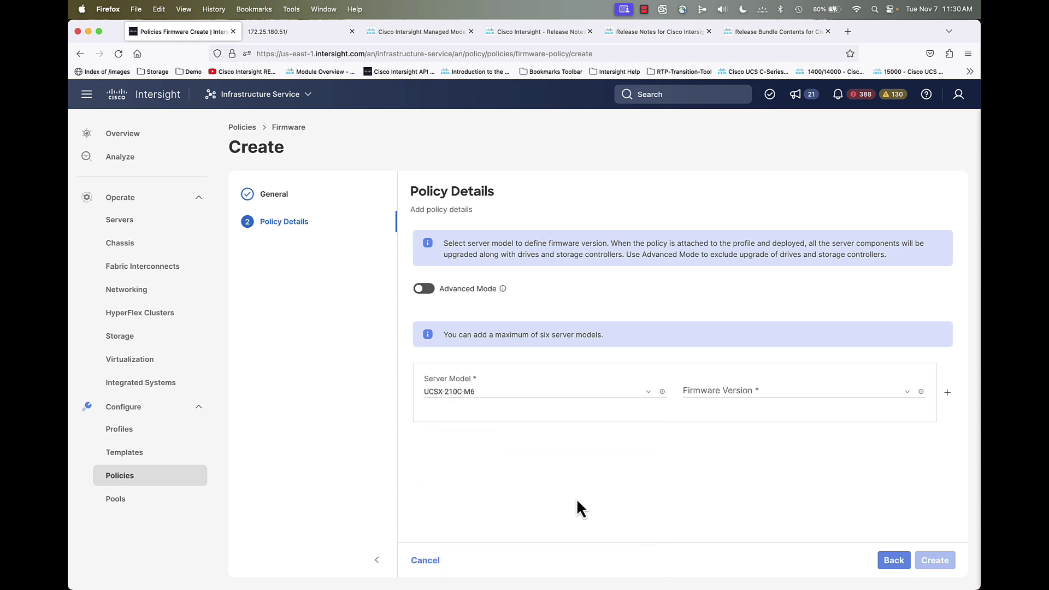
click(757, 401)
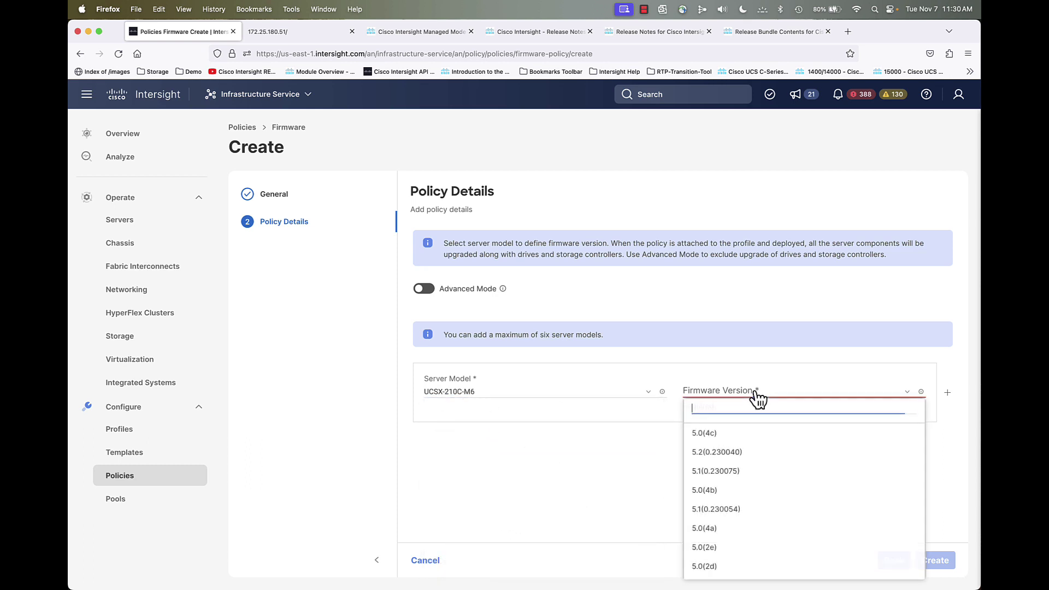
click(727, 454)
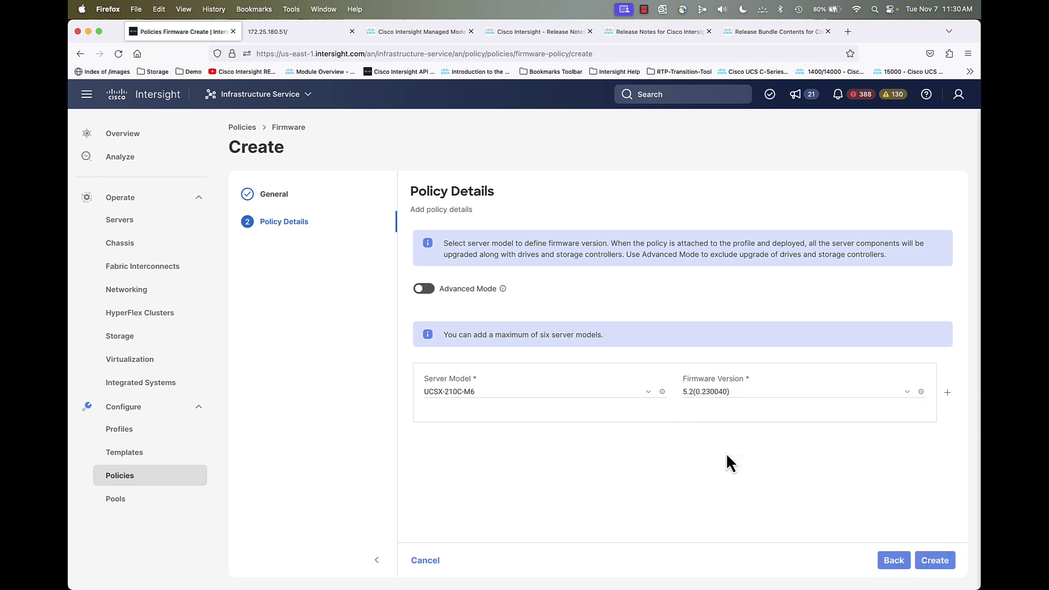
Add a second server model, UCSX-210C-M7, with firmware version 5.2(0.230041) and create the policy.
click(948, 394)
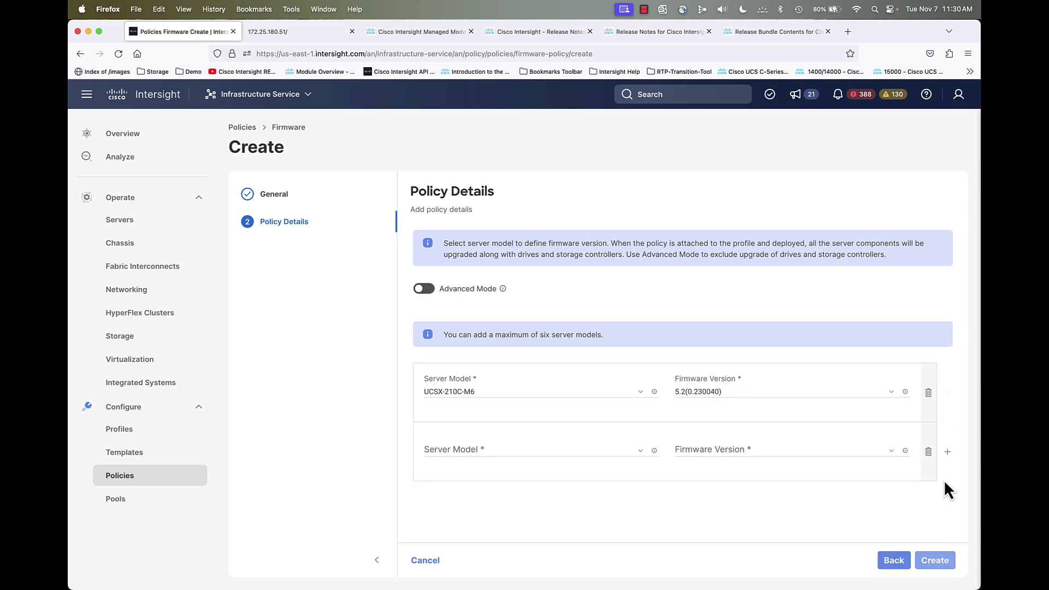
click(505, 452)
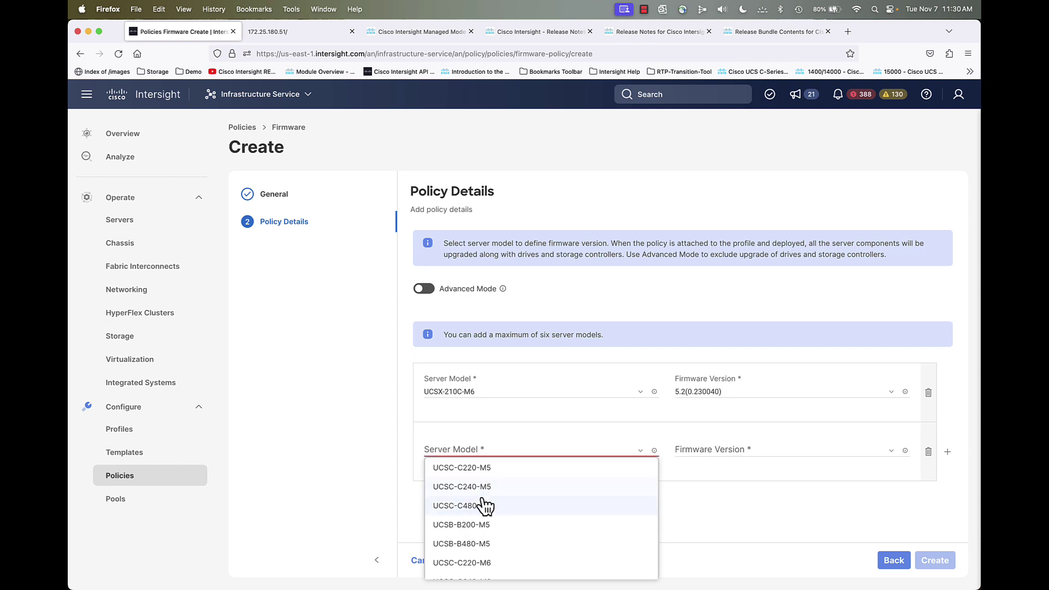
scroll(481, 503, down, 3)
scroll(481, 516, down, 5)
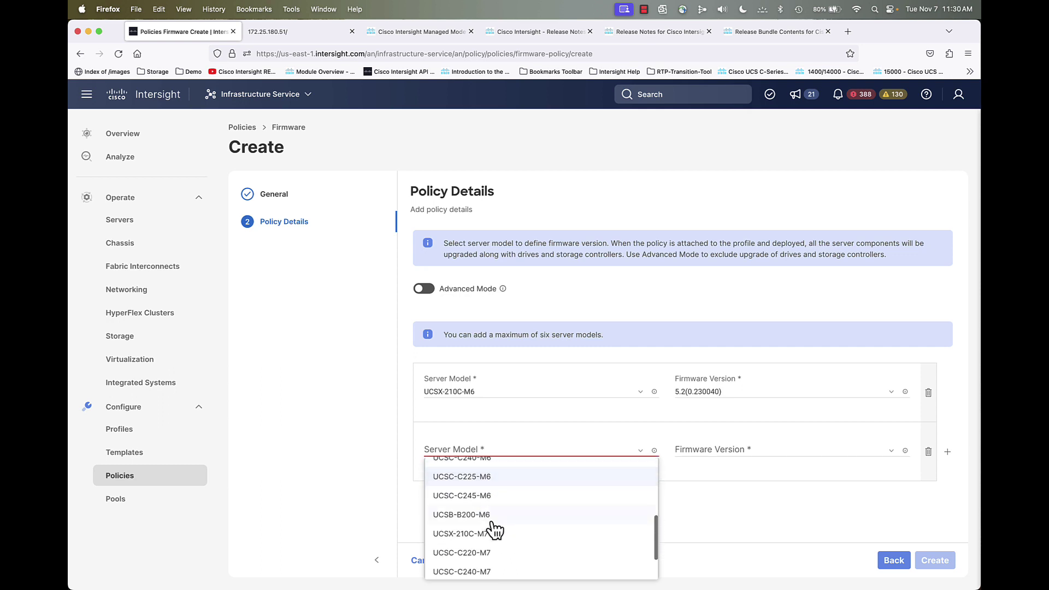
click(480, 539)
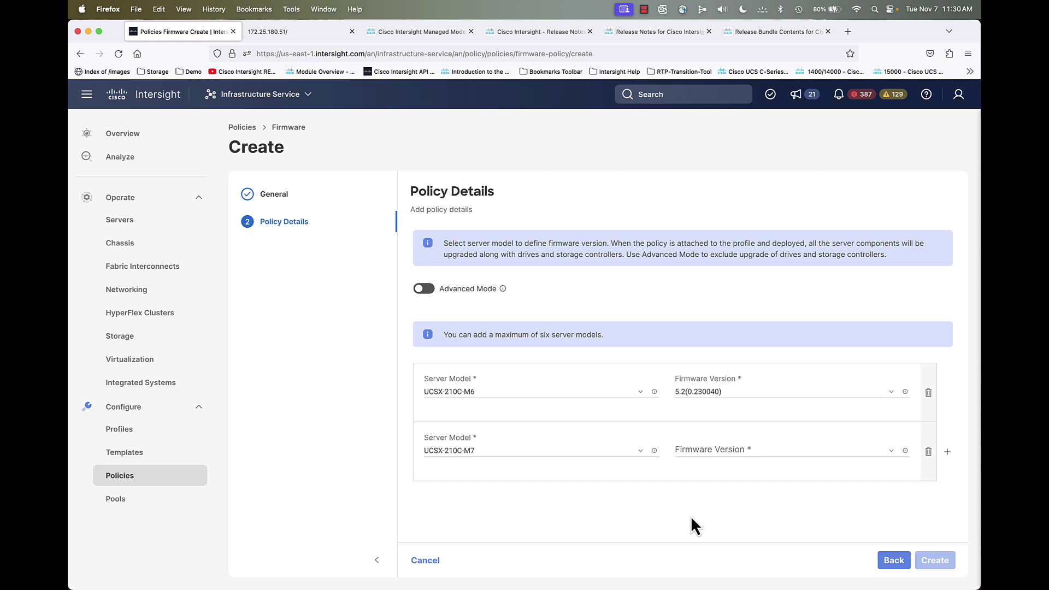
click(759, 453)
click(733, 493)
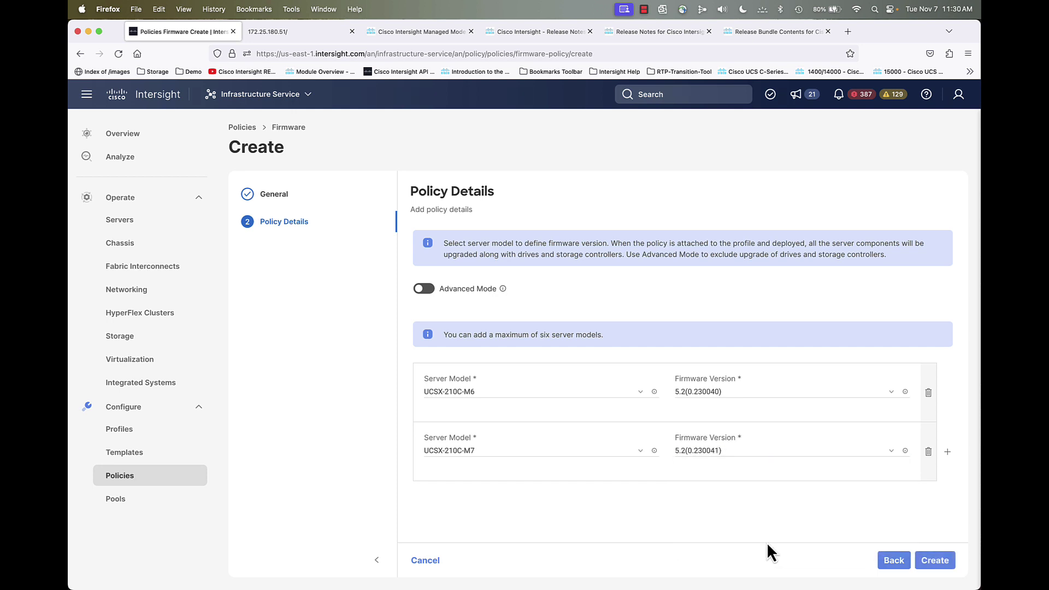
click(935, 560)
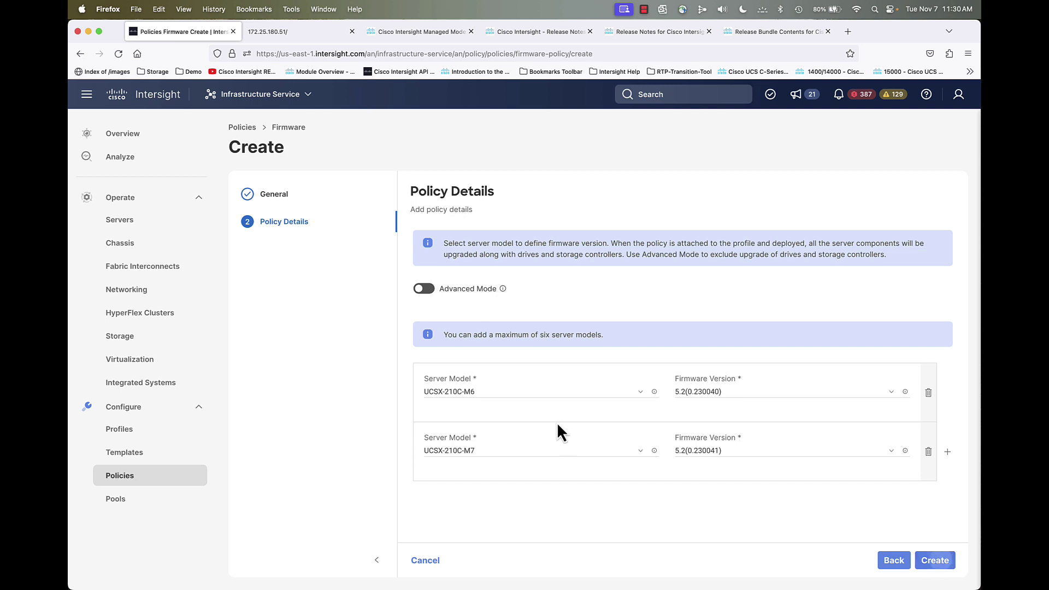